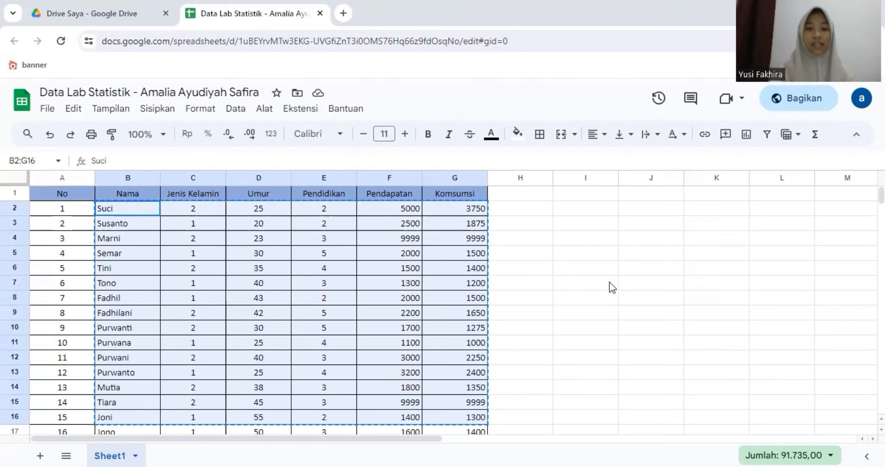
Copy the respondent data in B2:G19, from the Nama column through the Komsumsi column, without the header row
scroll(416, 313, down, 1)
scroll(416, 314, up, 1)
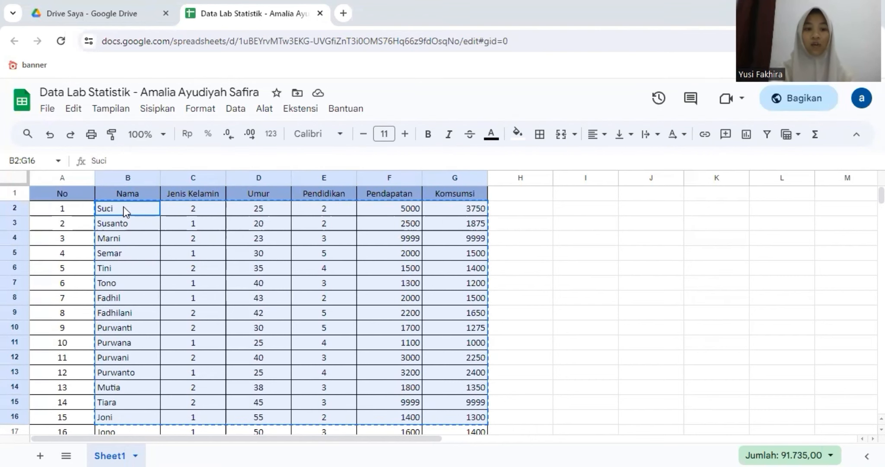
drag(125, 212, 477, 378)
right_click(477, 378)
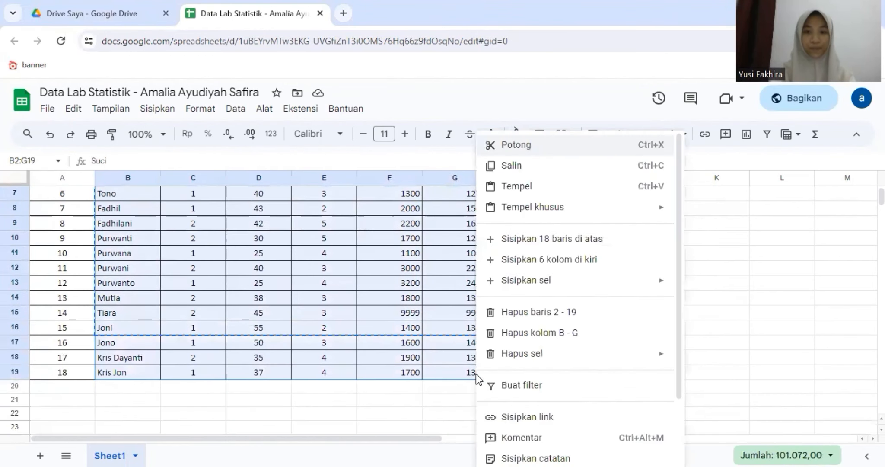
click(523, 166)
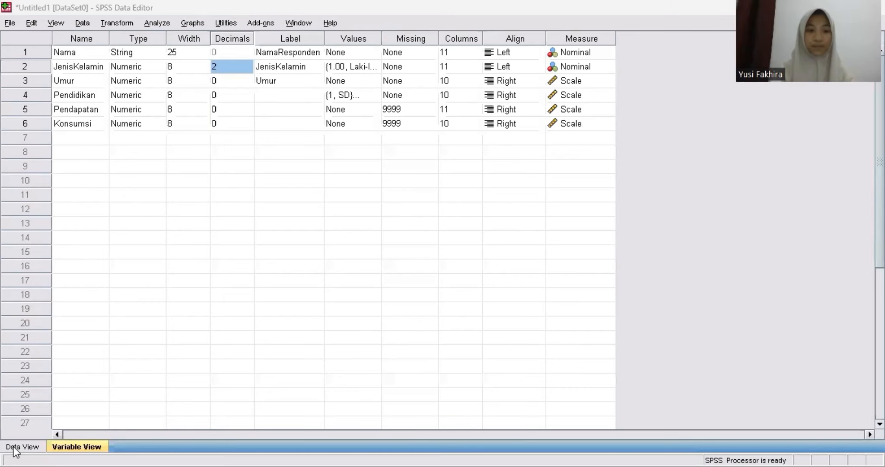
Switch to SPSS and examine the data rows, the variable definitions and the type settings of the Nama variable
click(13, 447)
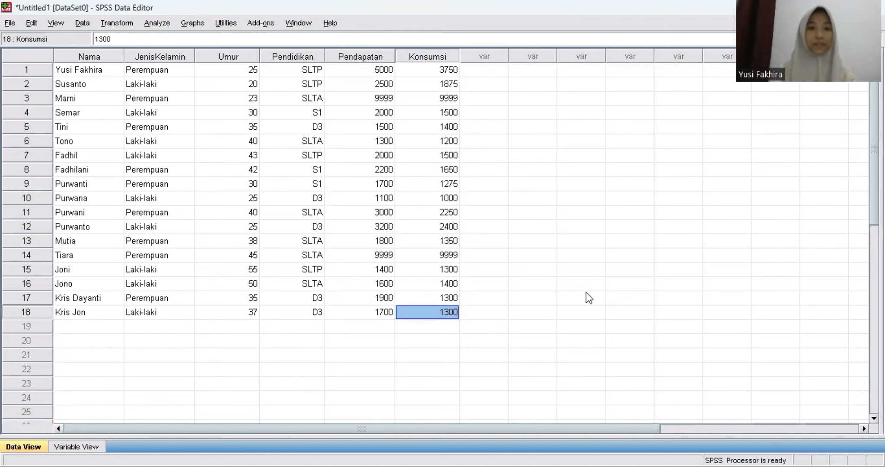
click(71, 448)
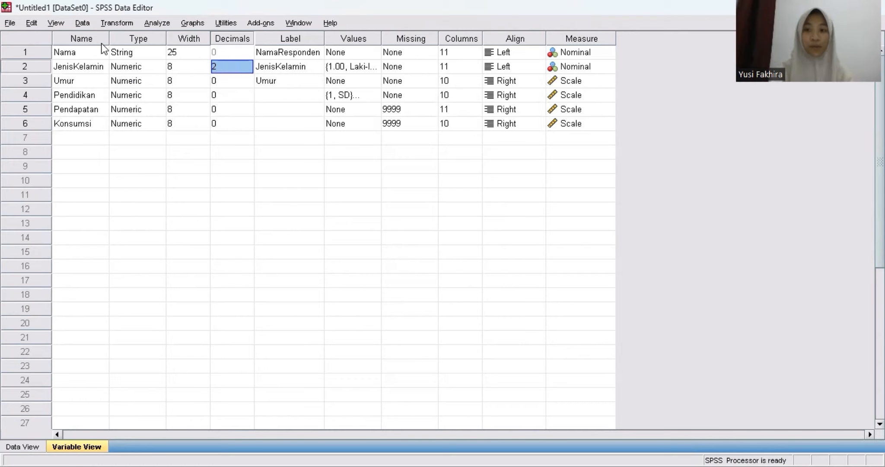
click(16, 447)
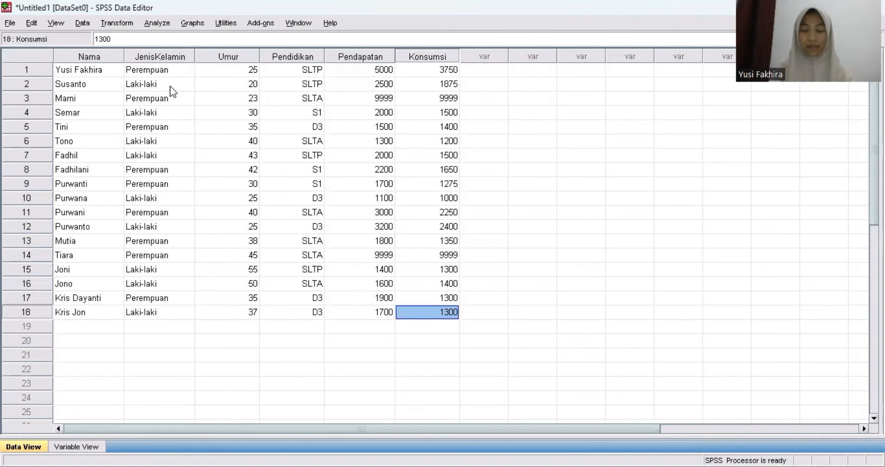
click(68, 447)
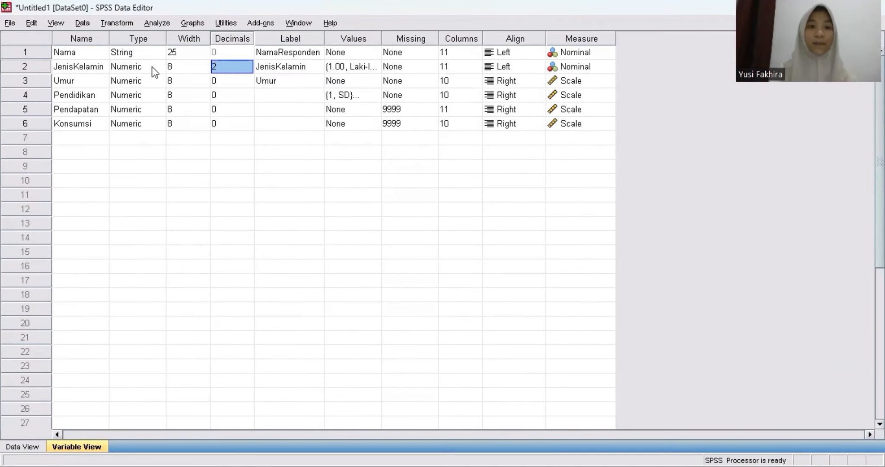
click(157, 53)
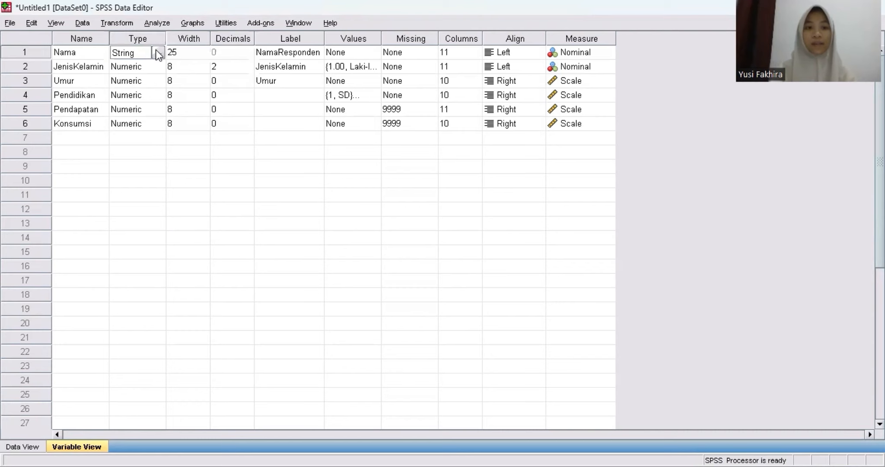
click(157, 52)
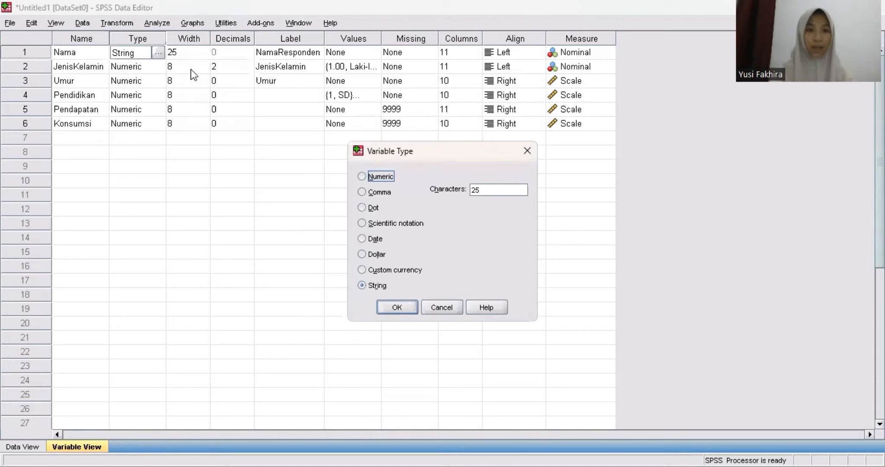
click(407, 305)
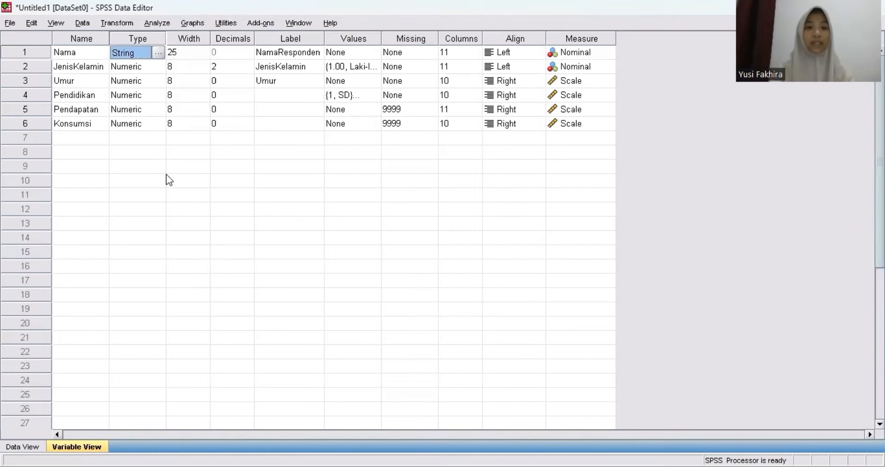
click(20, 441)
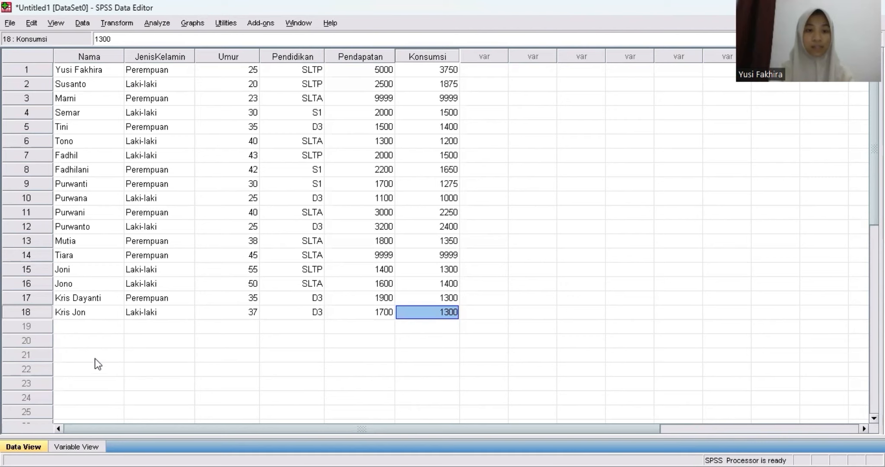
click(85, 443)
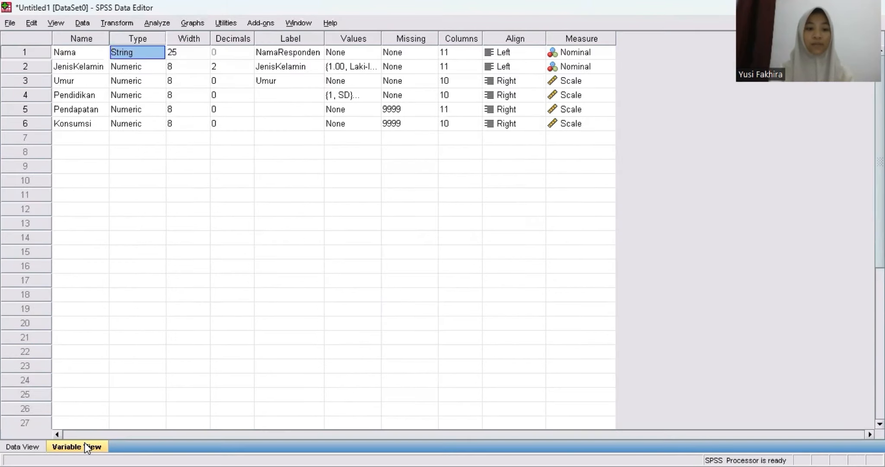
Set the number of decimals of the JenisKelamin variable to 0
click(223, 66)
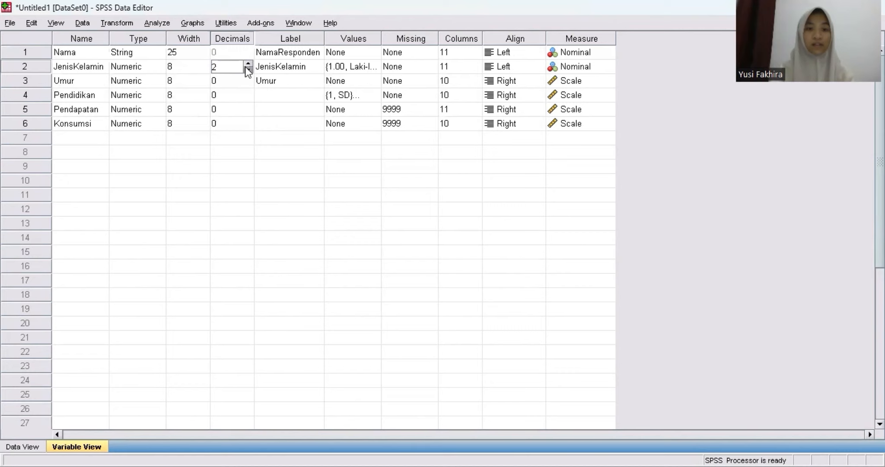
click(246, 67)
click(245, 67)
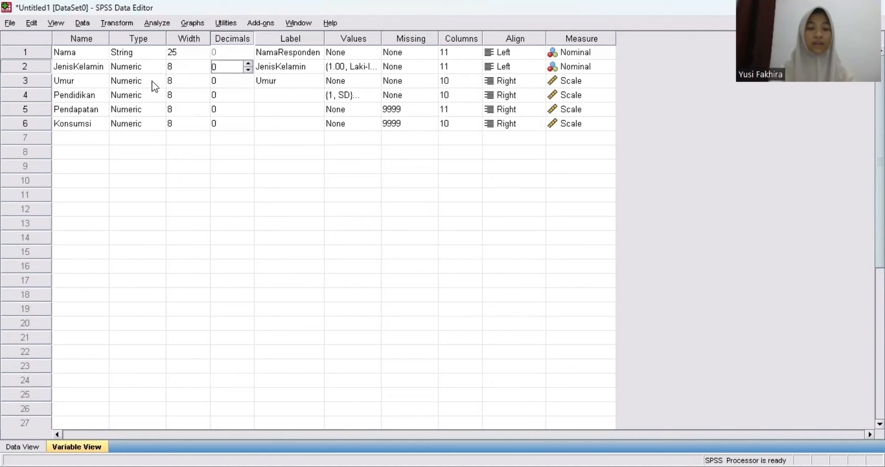
click(146, 70)
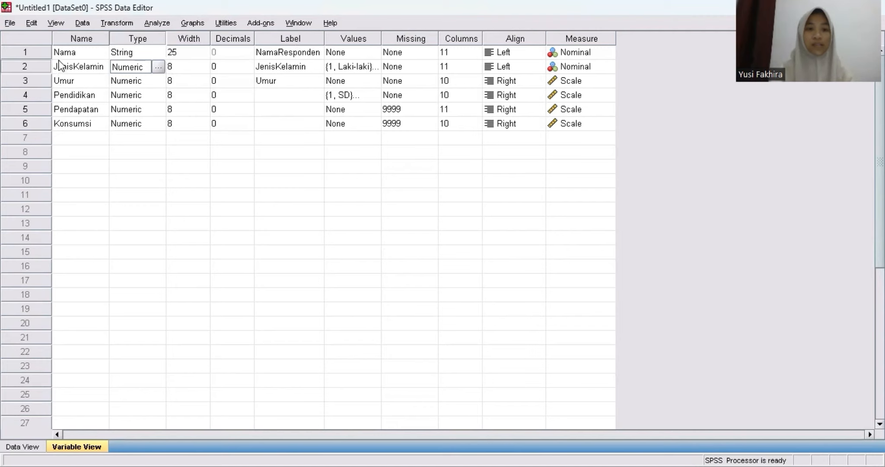
click(305, 55)
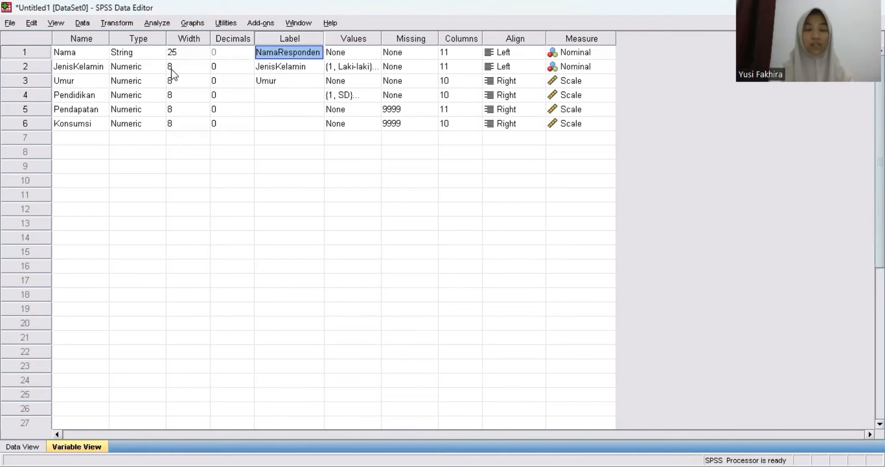
click(299, 69)
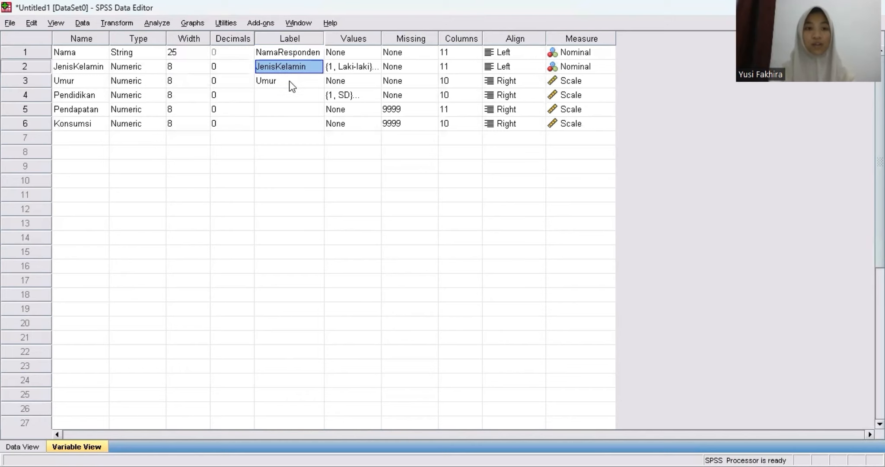
click(290, 82)
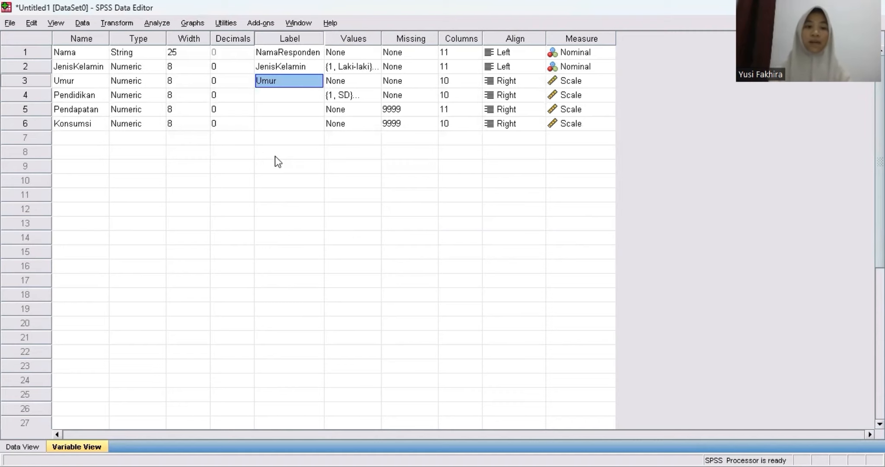
Remove the existing value labels Laki-laki and Perempuan from the JenisKelamin variable
click(369, 67)
click(374, 66)
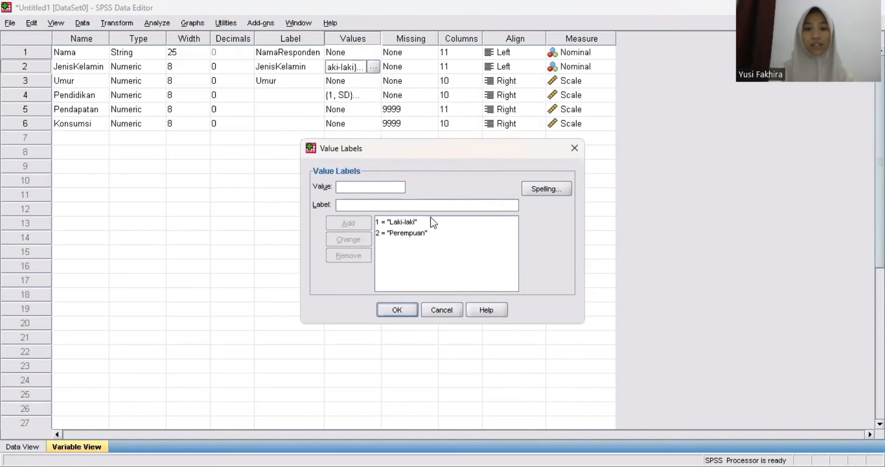
click(400, 225)
click(351, 258)
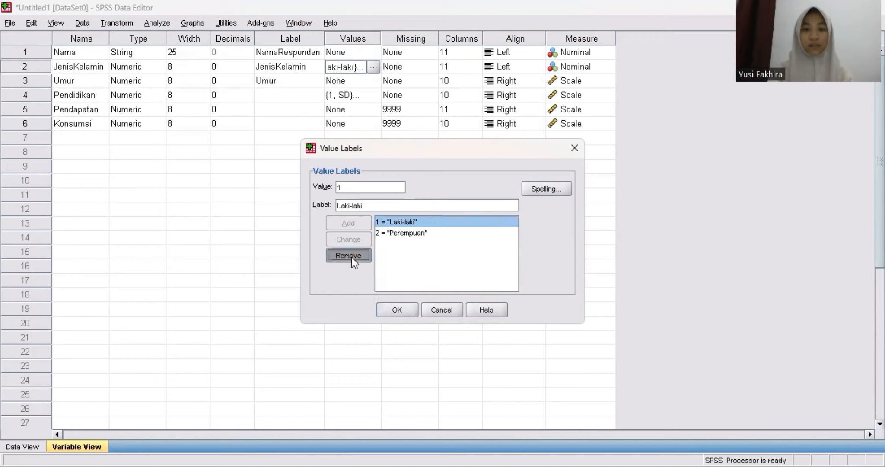
click(401, 222)
click(335, 253)
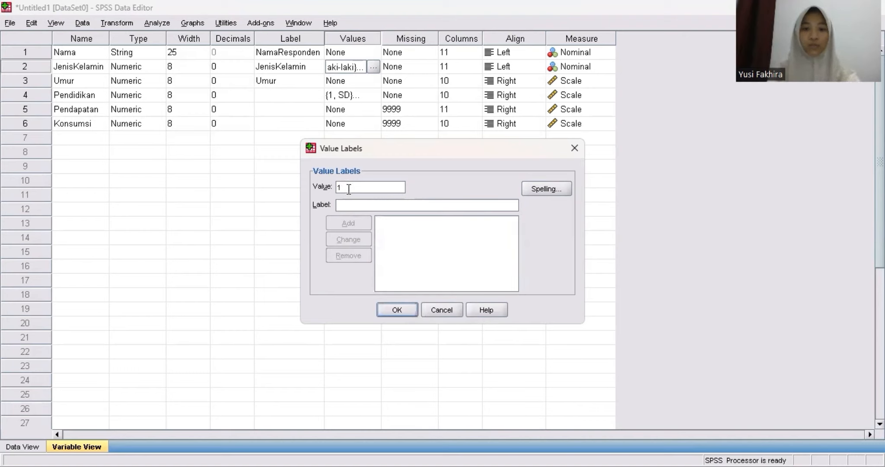
Add a value label to JenisKelamin that defines value 1 as "Laki-laki"
click(367, 205)
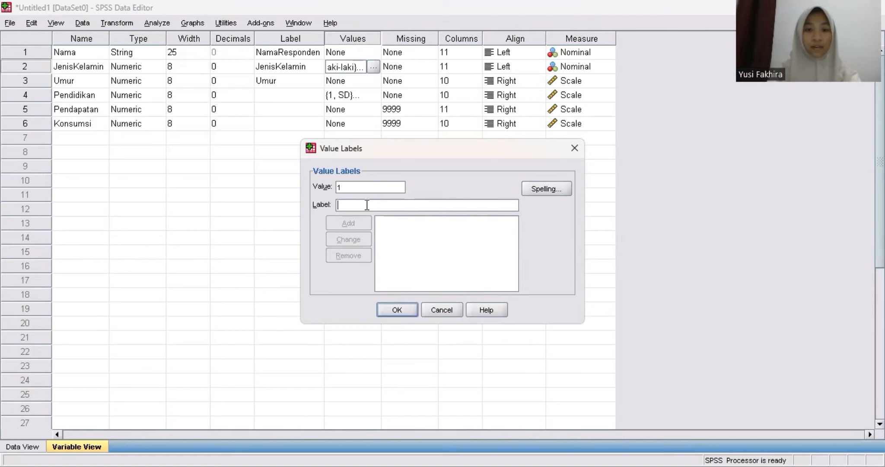
text(Laki)
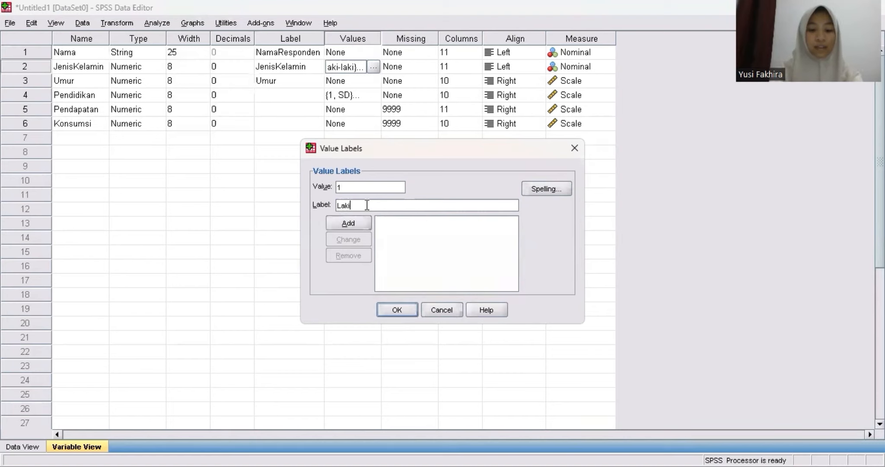
text(-l)
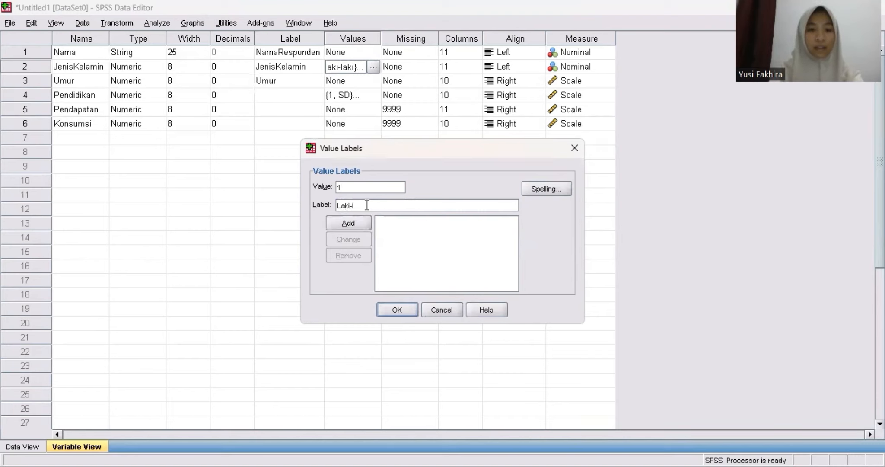
text(aki)
click(358, 222)
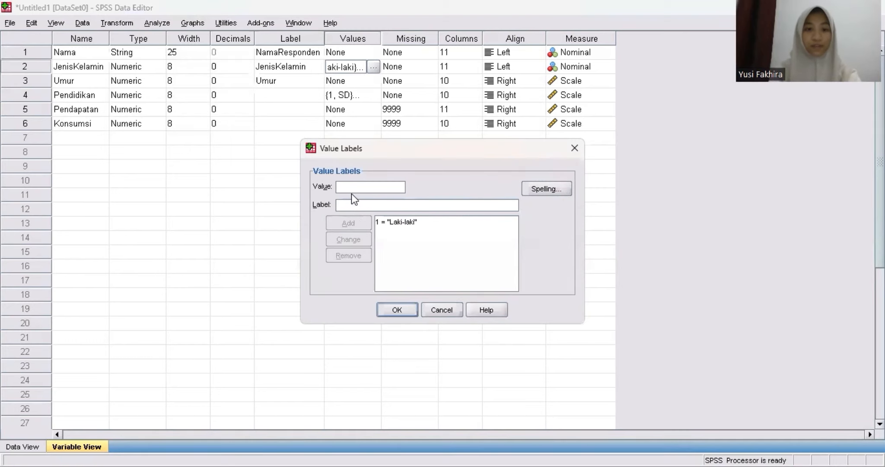
Add the value label 2 = "Perempuan" to JenisKelamin and apply the value labels
text(2)
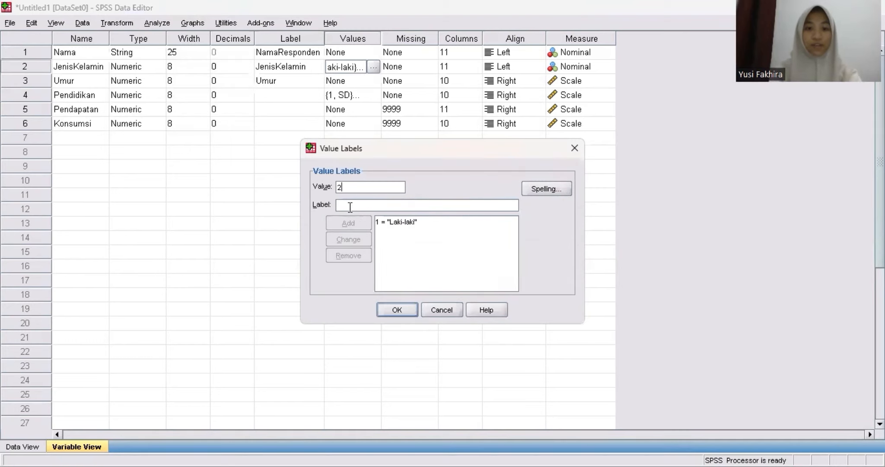
click(352, 204)
text(P)
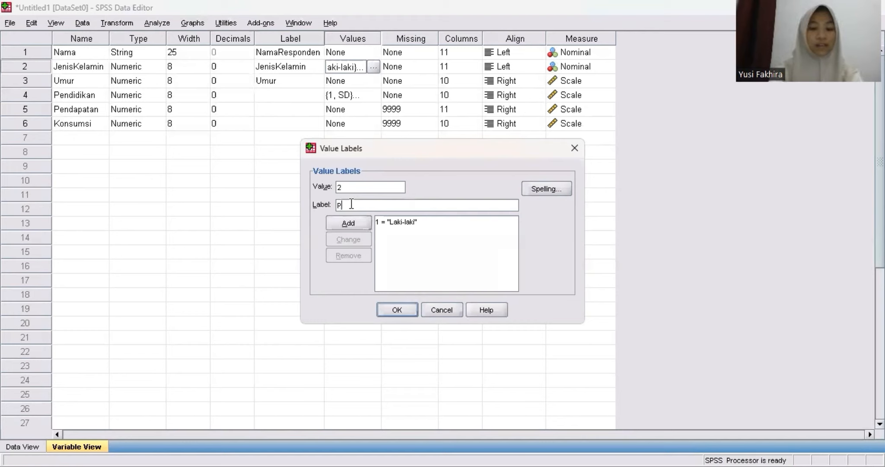
text(erempuan)
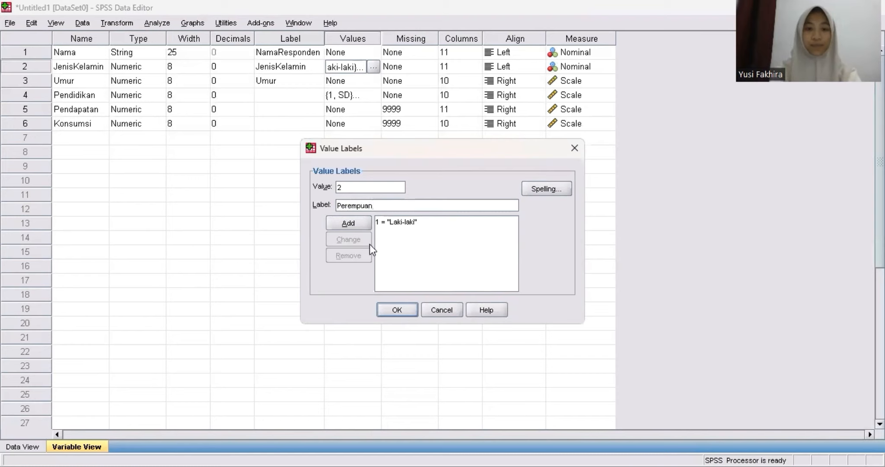
click(352, 225)
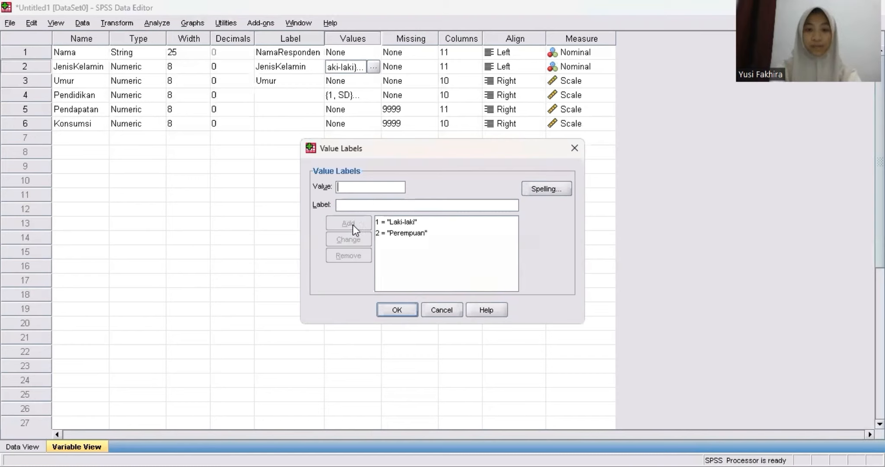
click(403, 311)
Remove the existing value labels SD, SLTP, SLTA, D3 and S1 from the Pendidikan variable
click(363, 94)
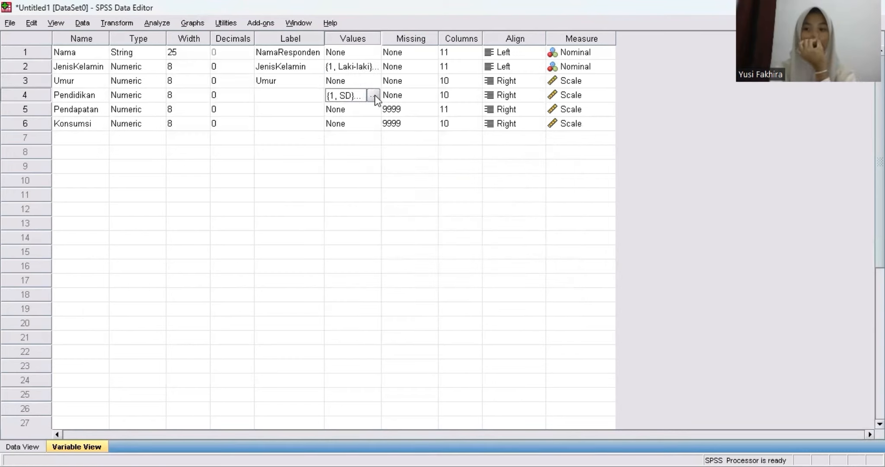
click(373, 95)
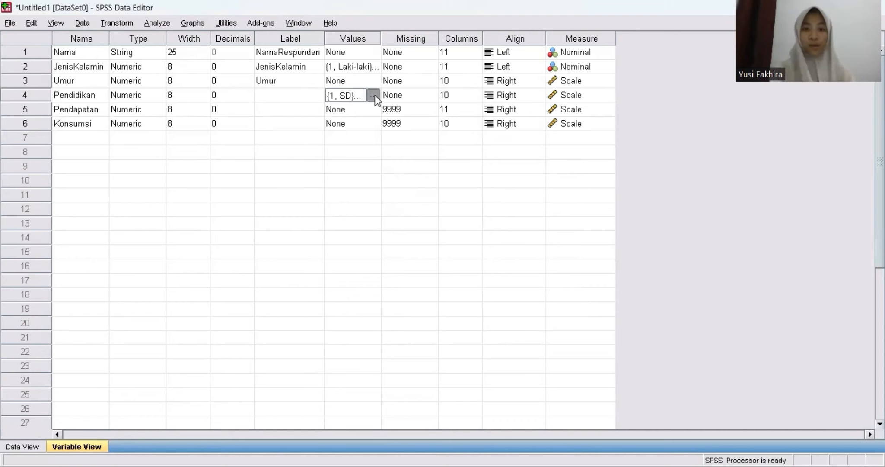
click(383, 222)
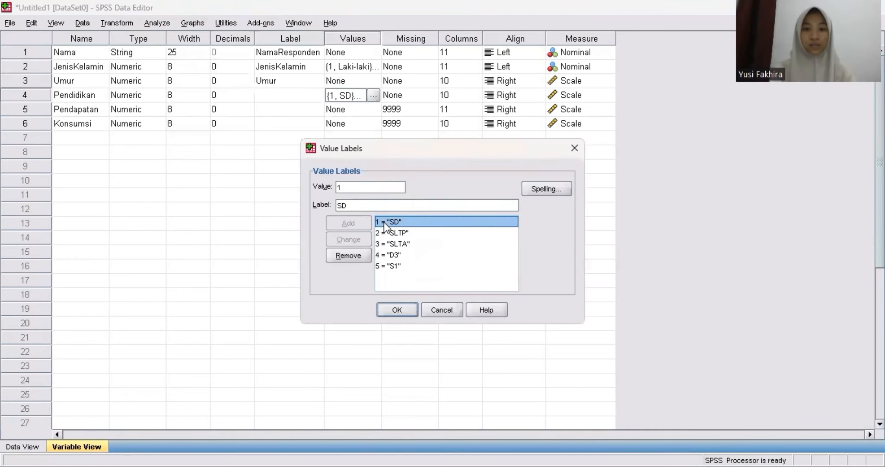
click(348, 256)
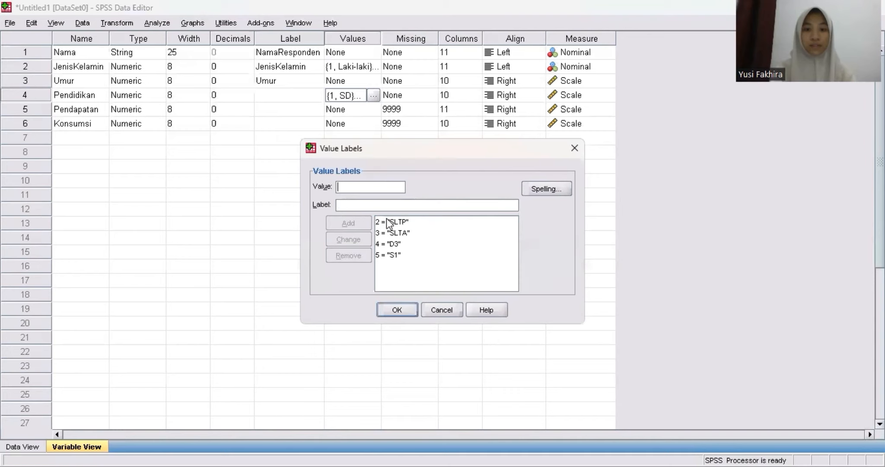
click(388, 244)
click(388, 256)
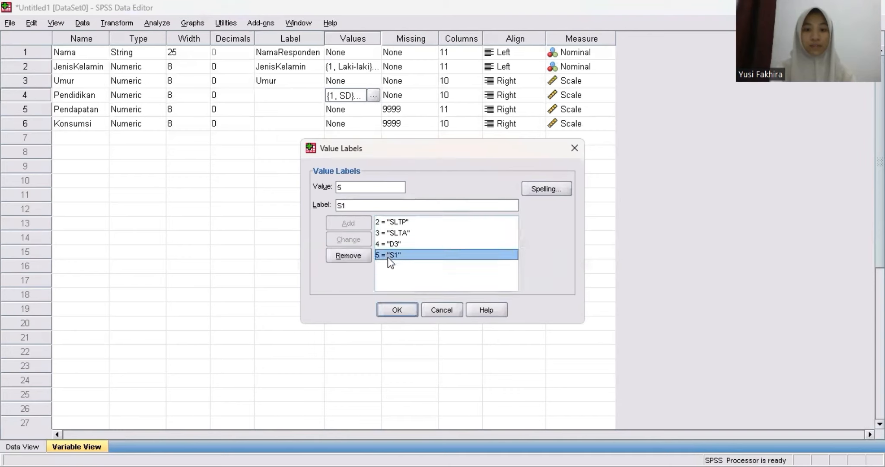
click(363, 256)
click(385, 243)
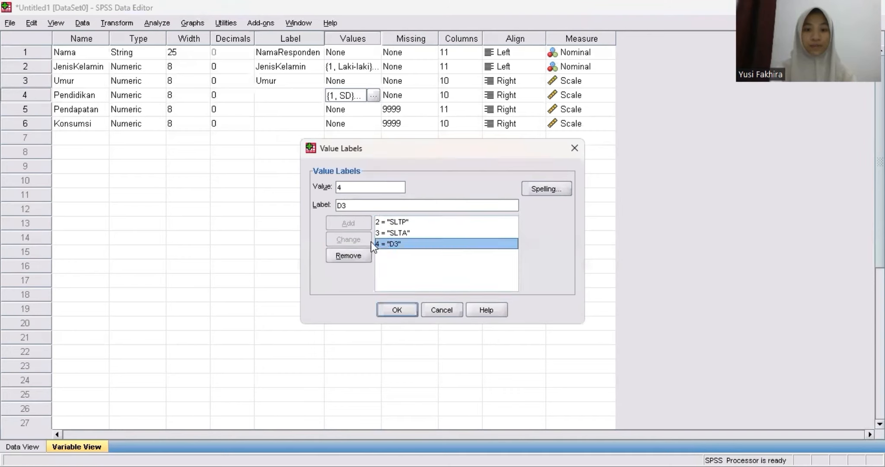
click(347, 255)
click(350, 255)
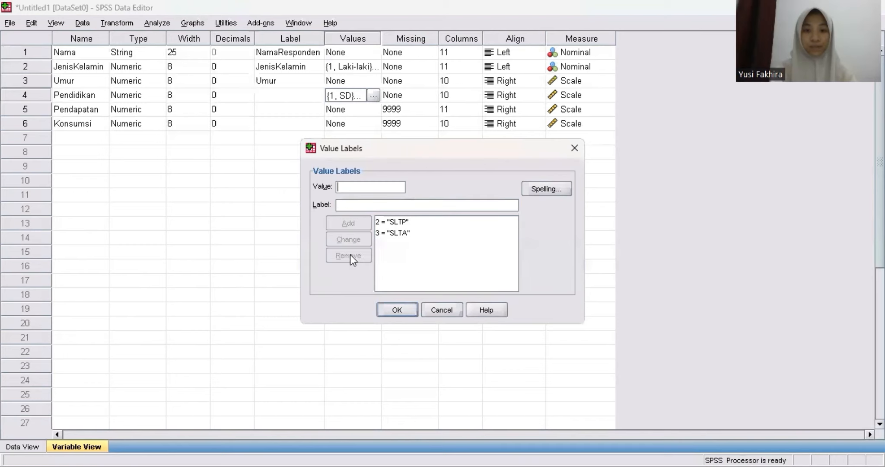
click(384, 231)
click(340, 257)
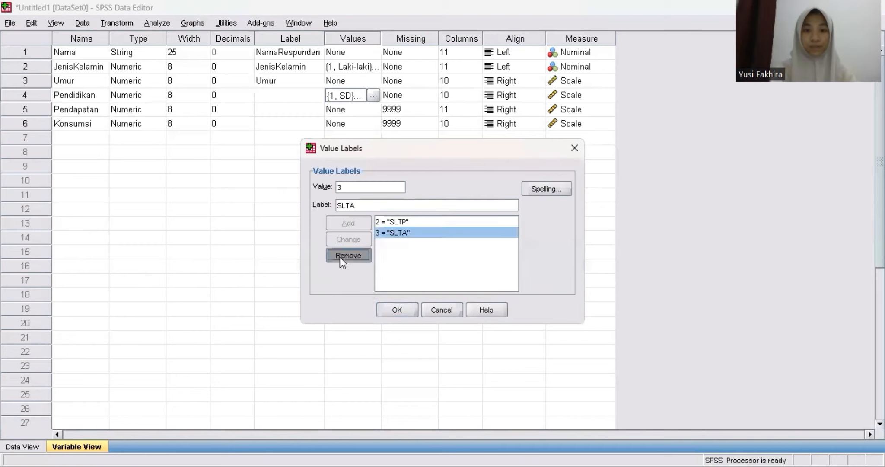
click(358, 256)
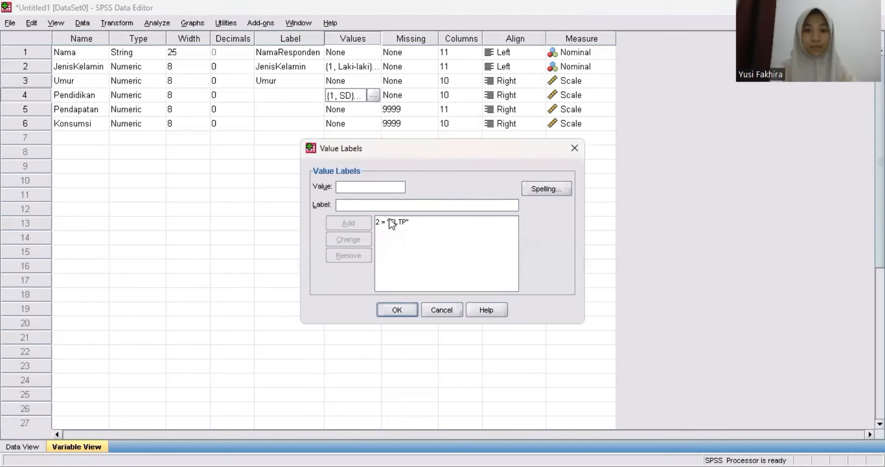
click(389, 220)
click(350, 255)
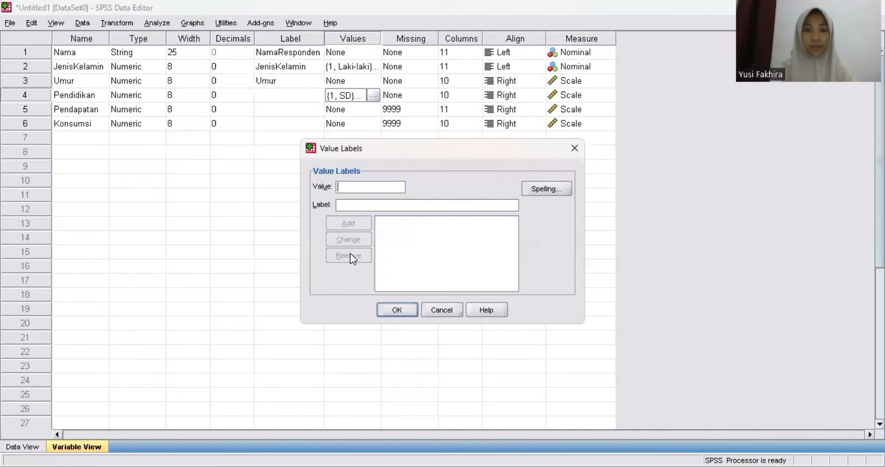
Add the value labels 1 = "SD" and 2 = "SLTP" to the Pendidikan variable
click(362, 187)
text(1)
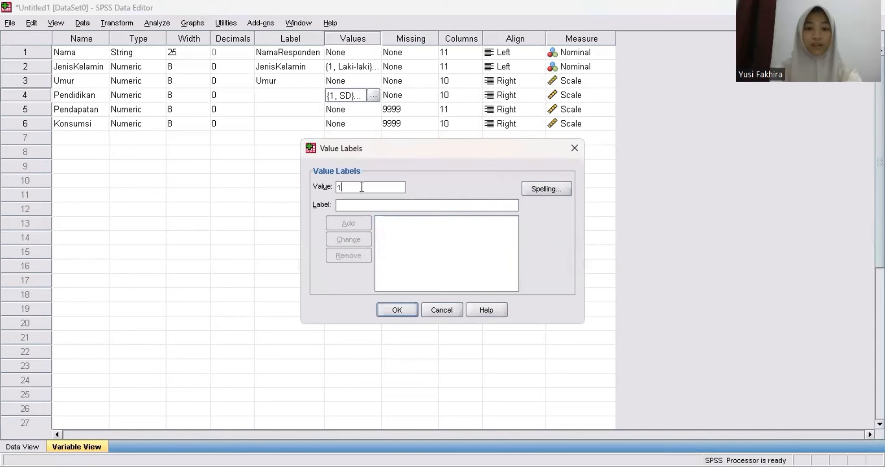
click(355, 206)
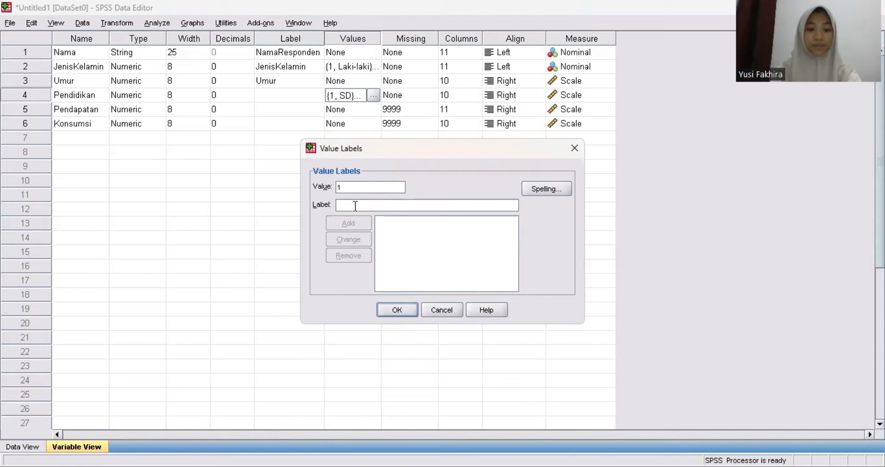
text(SD)
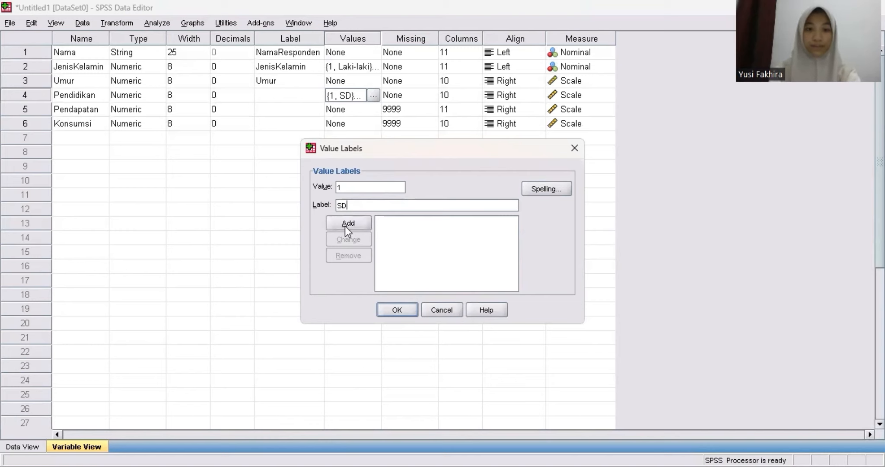
click(345, 223)
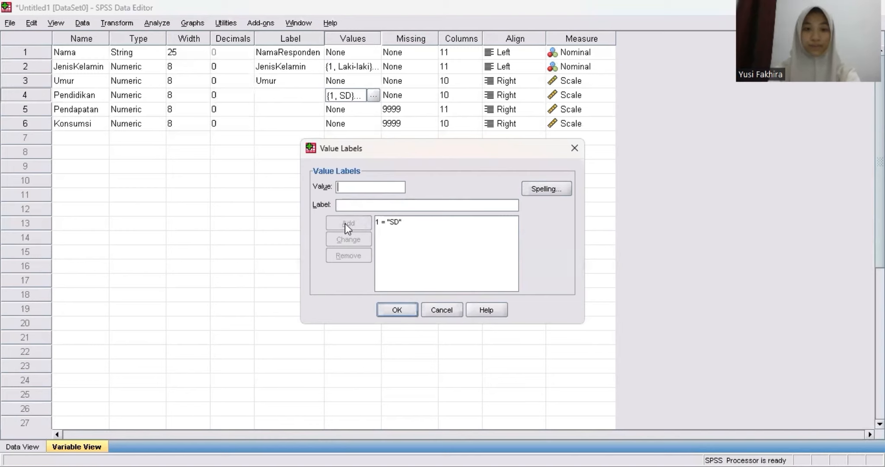
text(2)
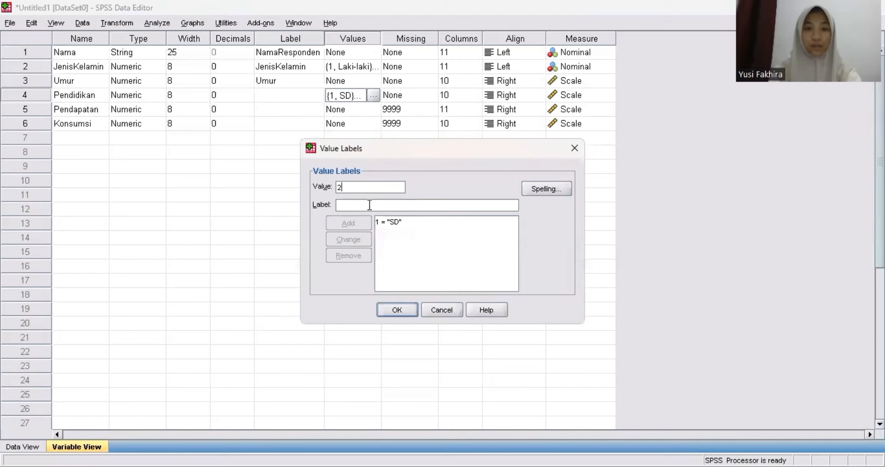
click(370, 205)
text(S)
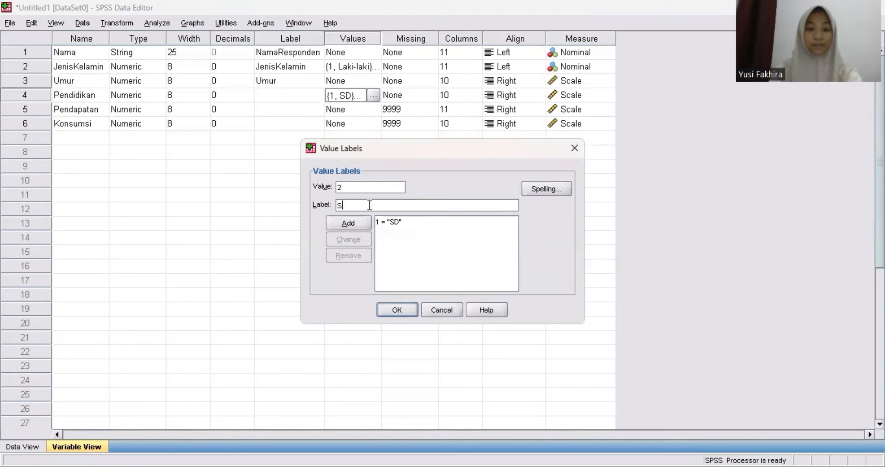
text(LTP)
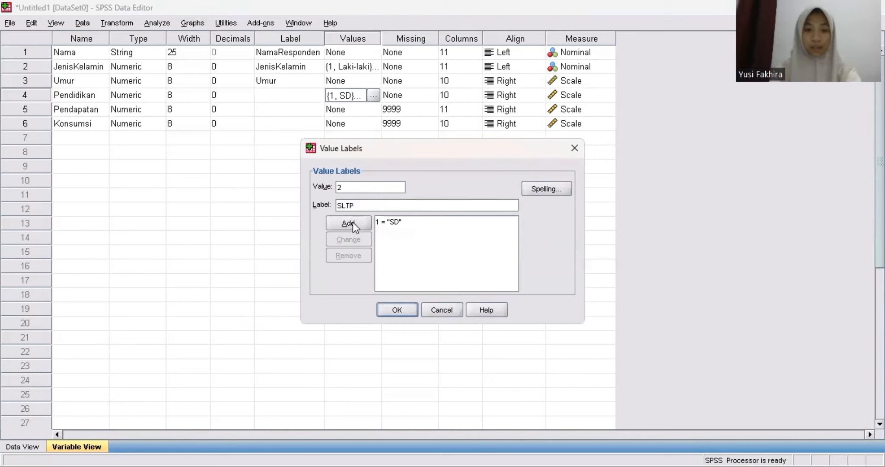
click(351, 222)
Add the value labels 3 = "SLTA" and 4 = "D3" to the Pendidikan variable
text(3)
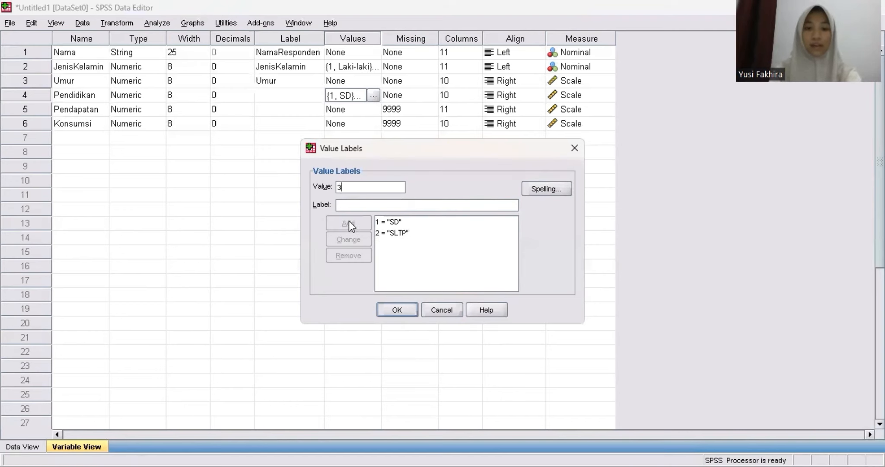
click(354, 205)
text(SLTA)
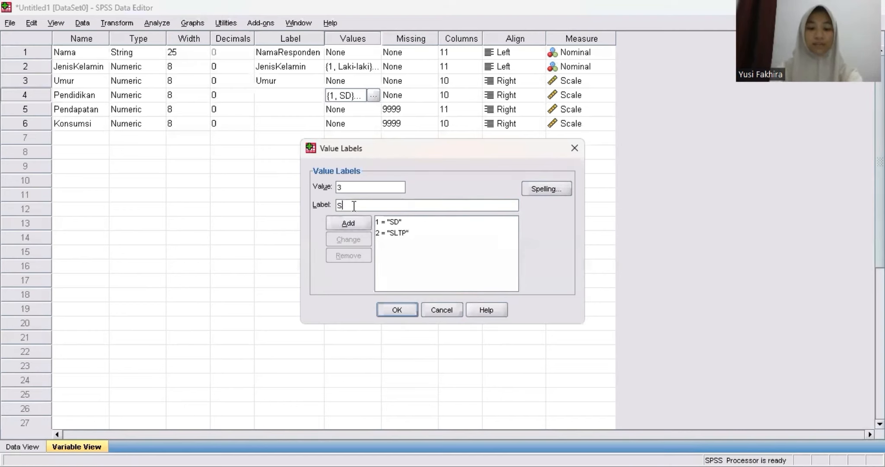
click(341, 225)
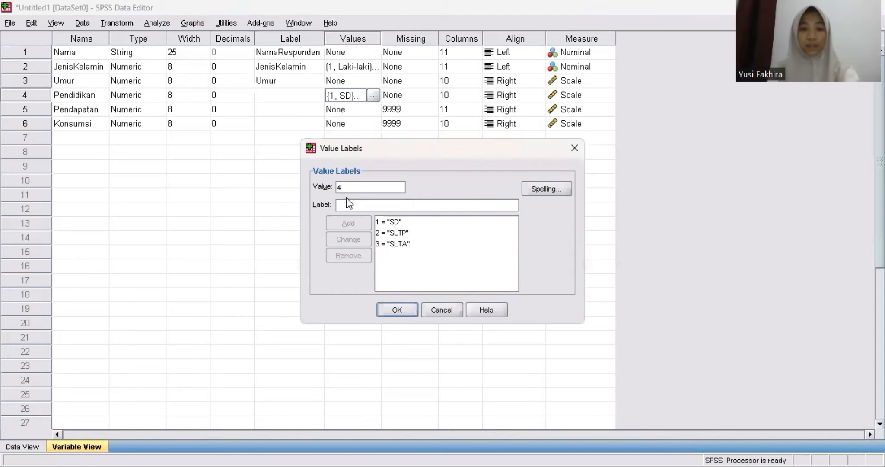
click(347, 204)
text(D3)
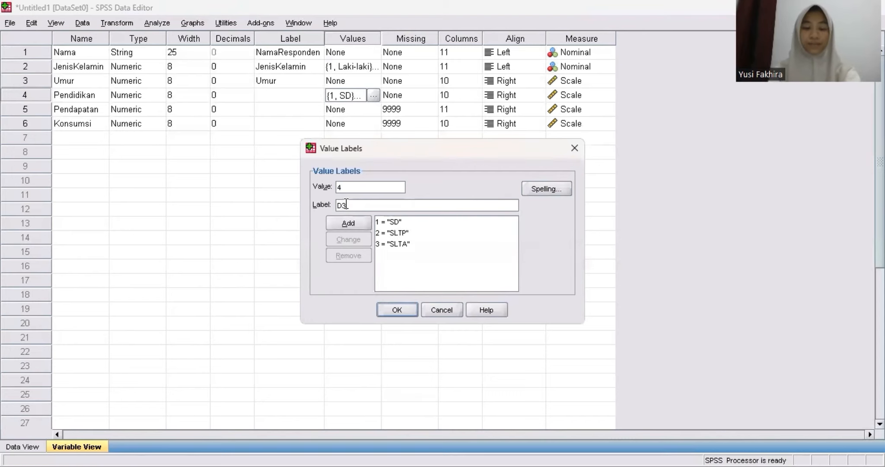
click(343, 220)
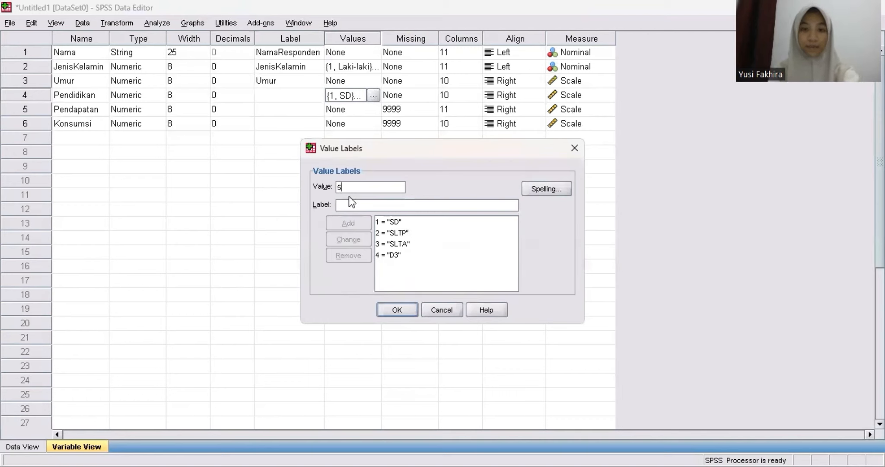
Add the value label 5 = "S1" to Pendidikan and apply the value labels
click(346, 204)
text(S)
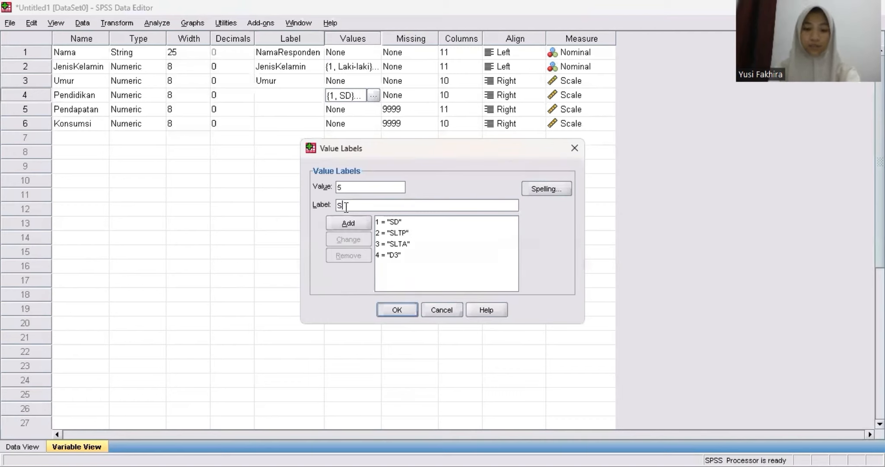
text(1)
click(350, 220)
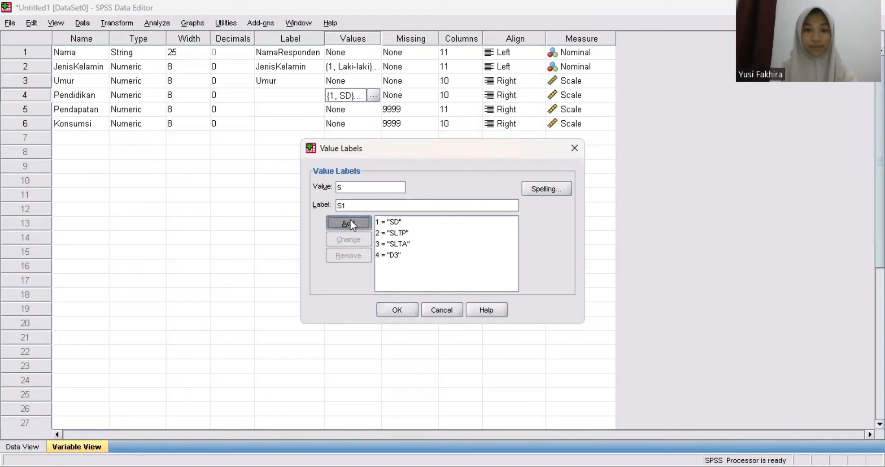
click(399, 312)
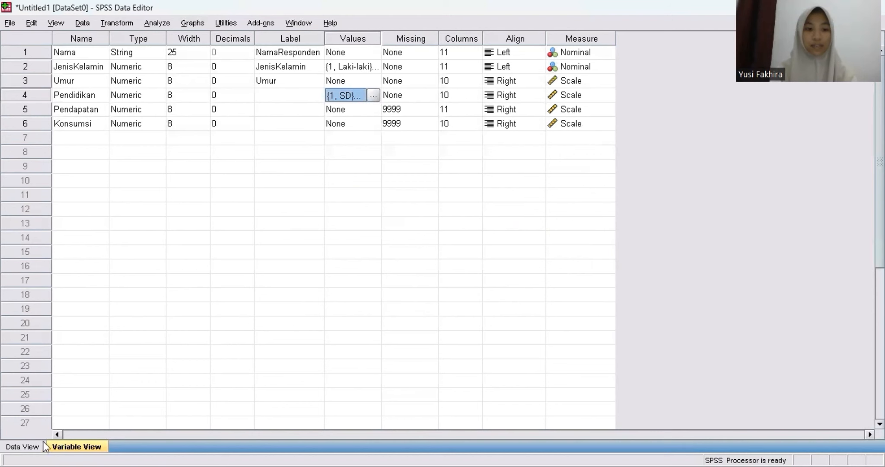
Review the respondent data rows to check how the JenisKelamin and Pendidikan values are displayed
click(25, 447)
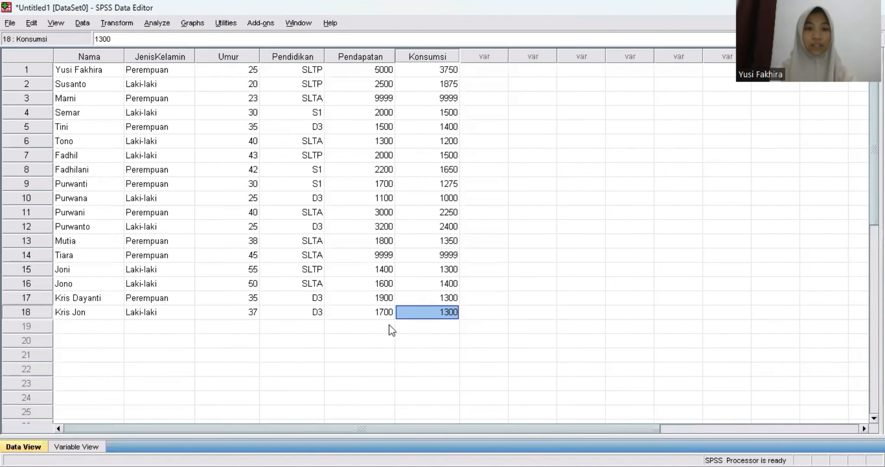
click(379, 360)
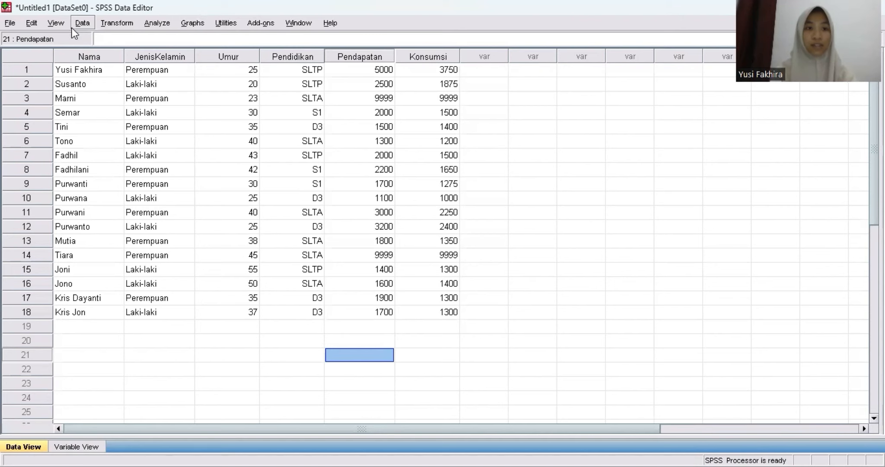
click(28, 24)
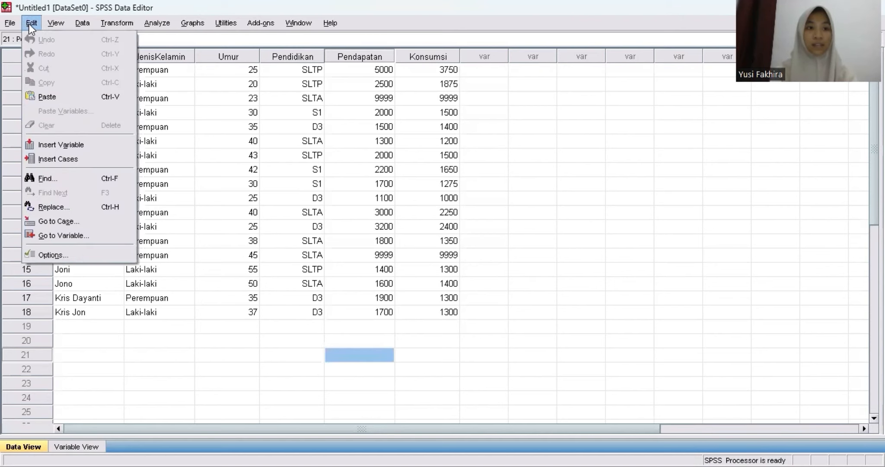
click(60, 17)
click(98, 17)
click(98, 17)
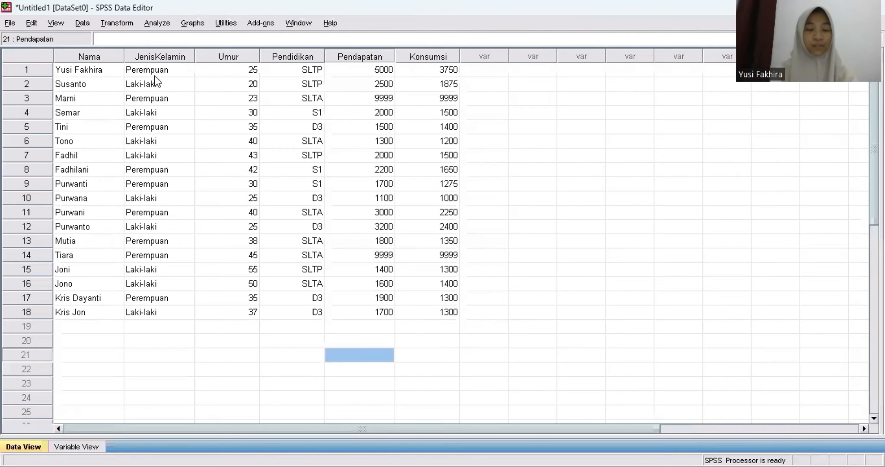
scroll(159, 167, down, 10)
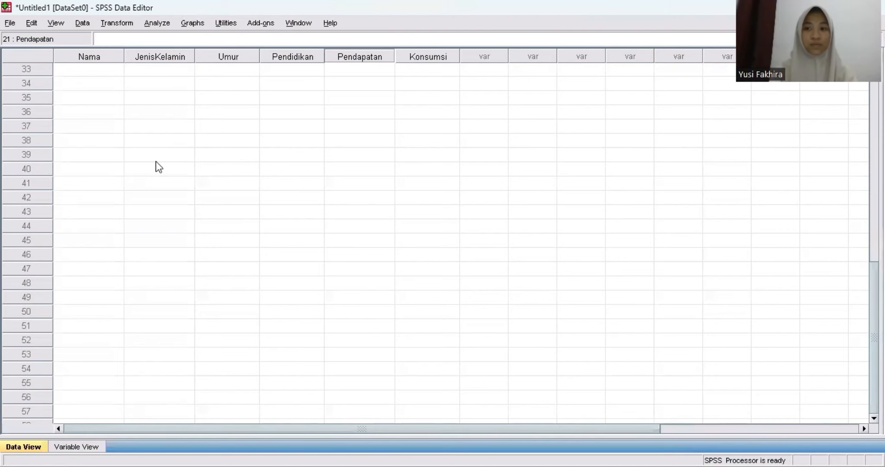
click(874, 54)
scroll(433, 242, up, 10)
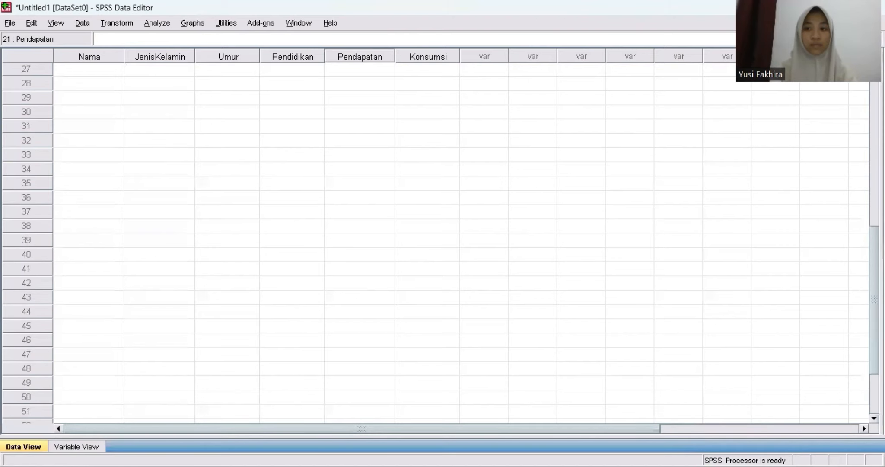
scroll(430, 158, up, 1)
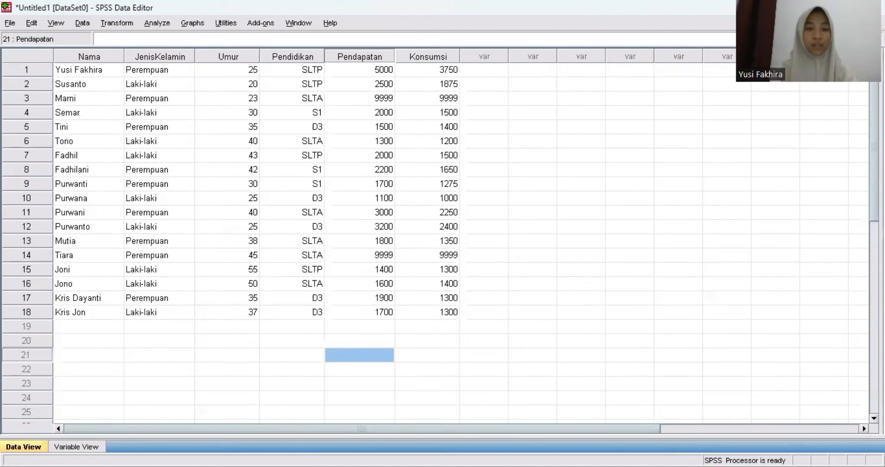
Check the missing-value definition of the Pendapatan variable, then return to the respondent data
click(62, 448)
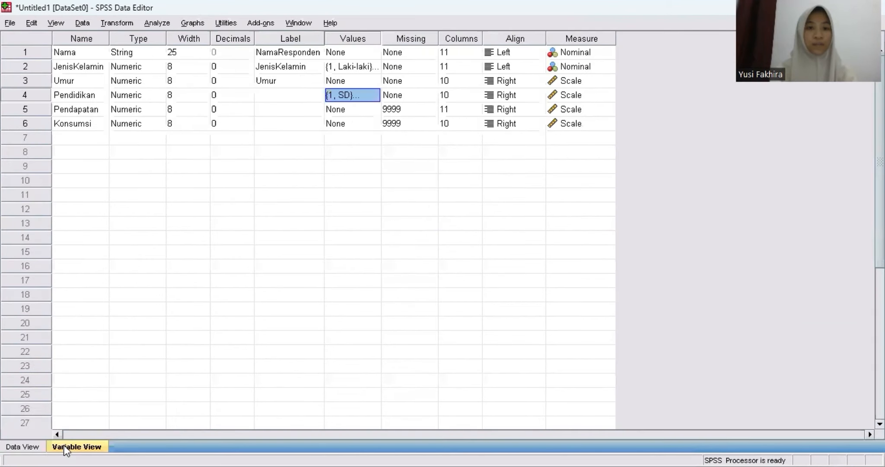
click(400, 106)
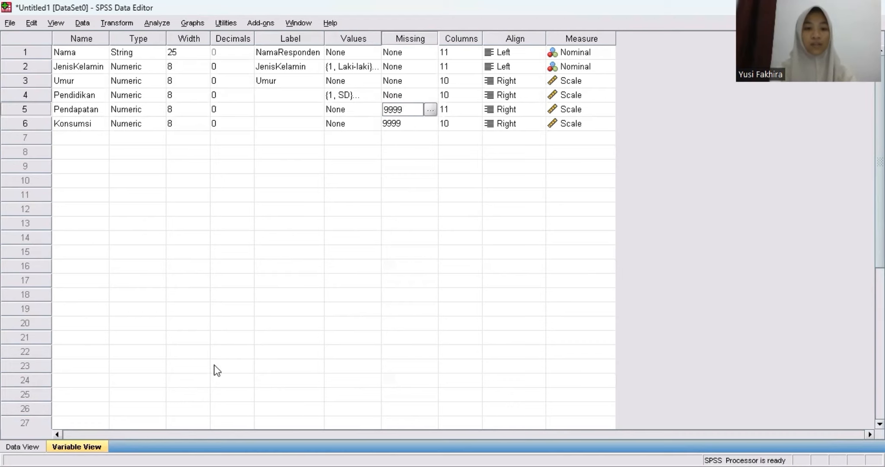
click(22, 442)
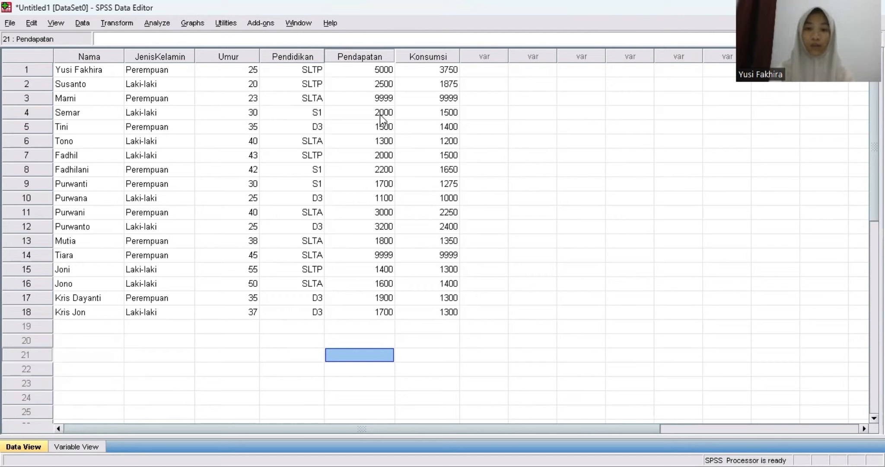
Inspect the Pendapatan and Konsumsi entries in rows 3 and 14 that use the missing-value code 9999
click(390, 96)
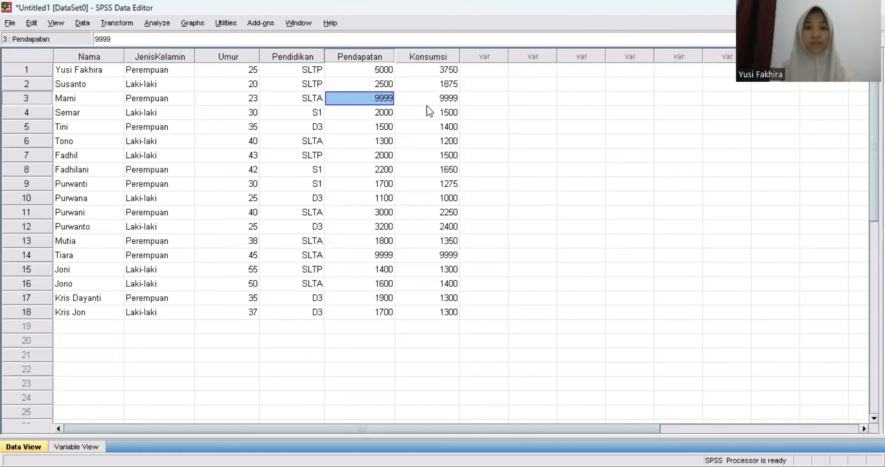
click(454, 99)
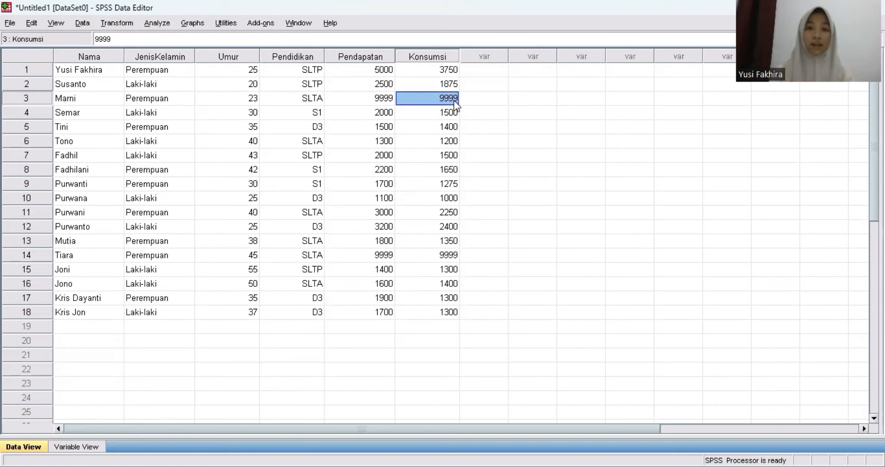
click(381, 257)
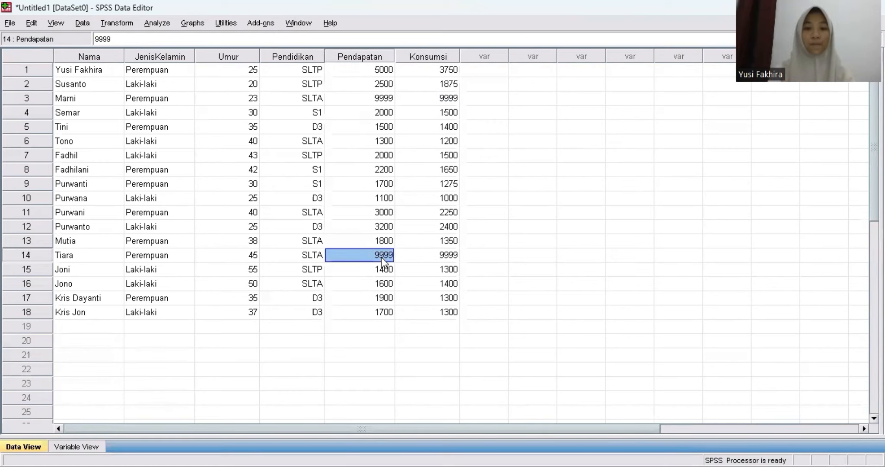
click(444, 259)
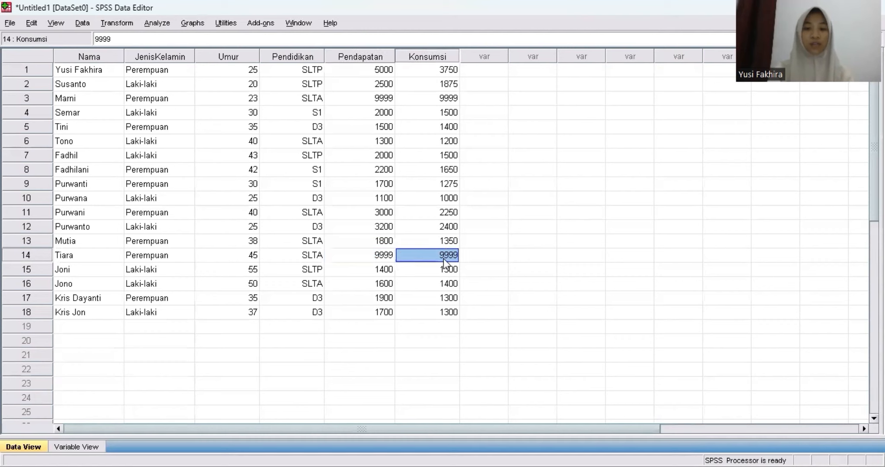
Review the discrete missing value defined for Pendapatan and the missing-value setting of Konsumsi
click(77, 447)
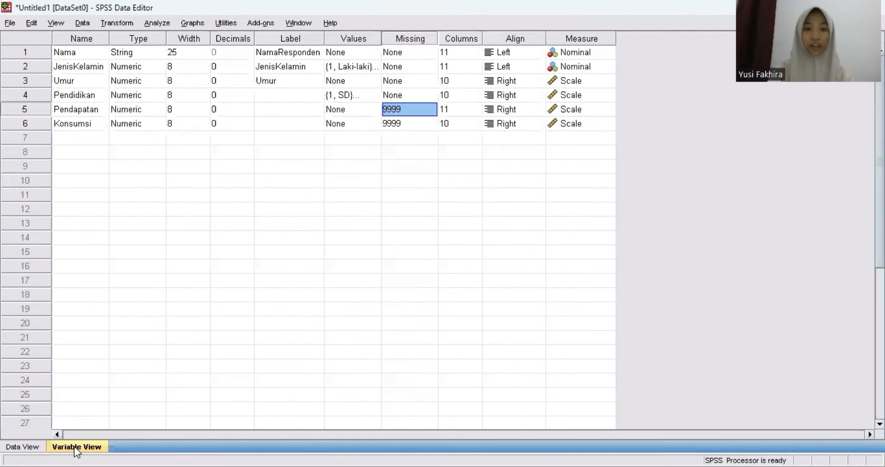
click(428, 111)
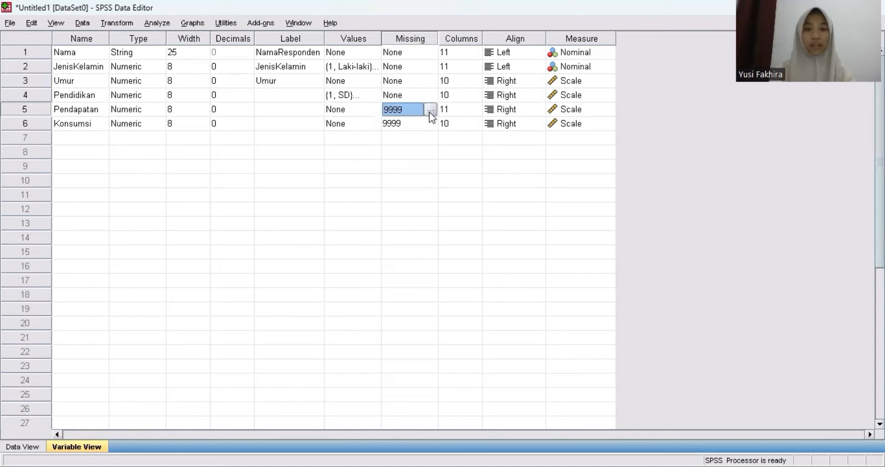
click(430, 111)
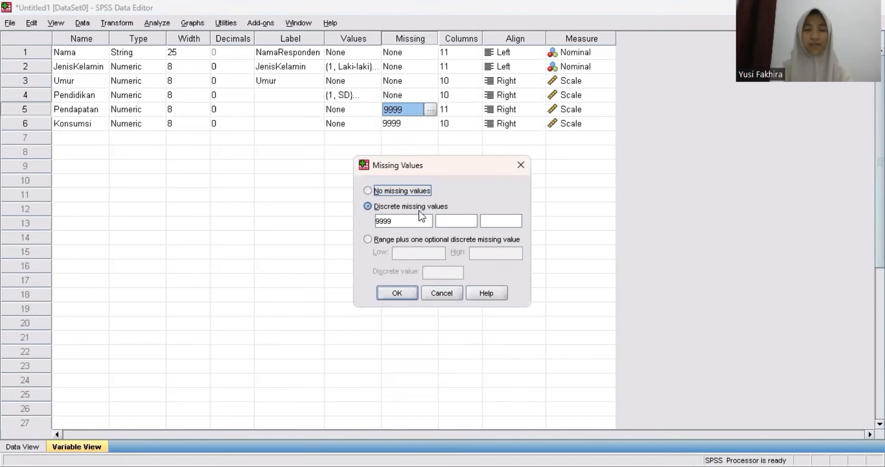
click(406, 221)
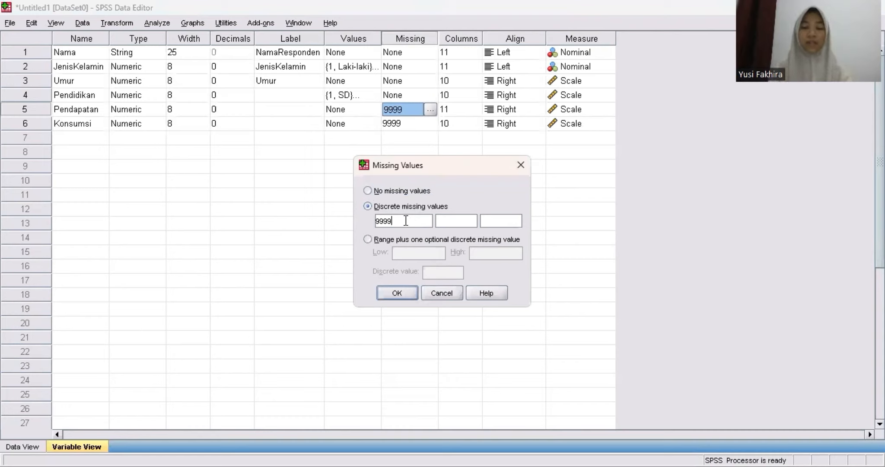
click(394, 293)
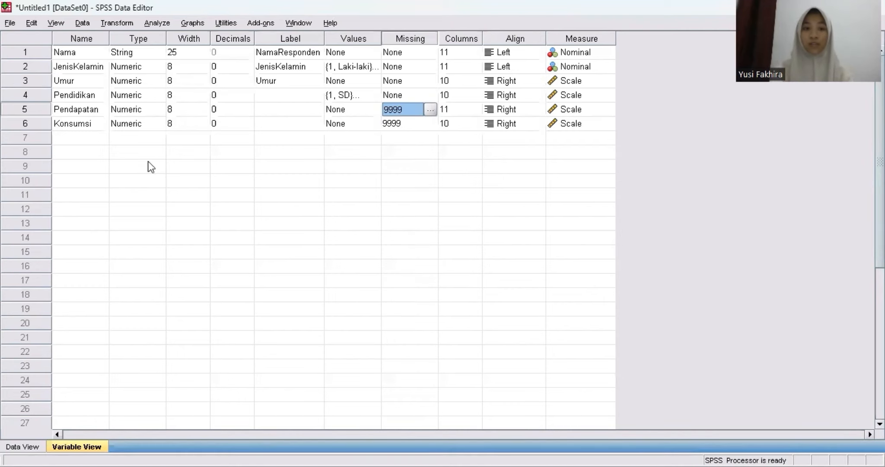
click(416, 124)
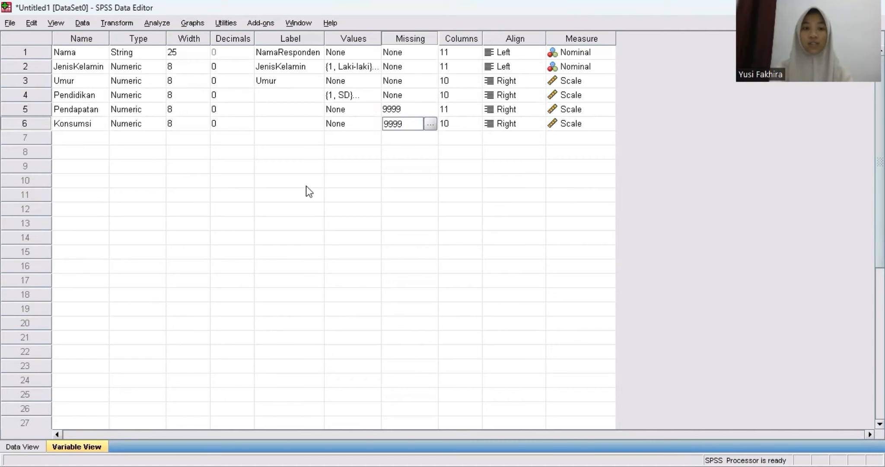
Widen the Nama column in the respondent data and set its column width to 12 in the variable definitions
click(12, 448)
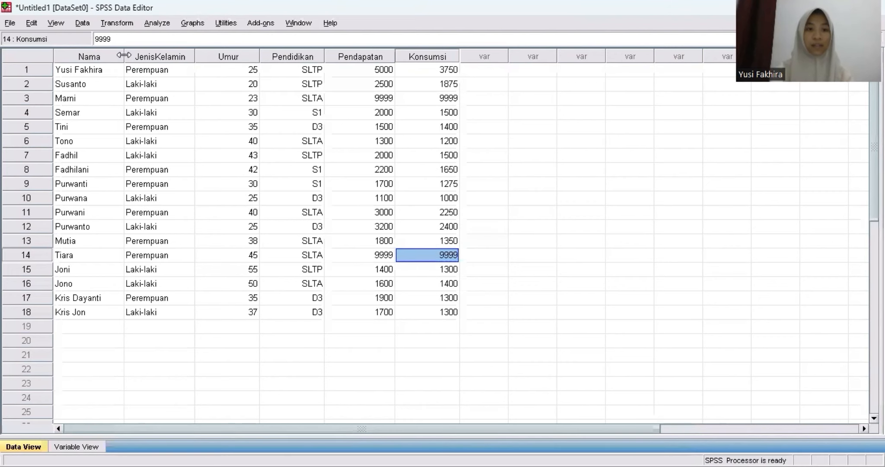
mouse_move(125, 56)
mouse_down()
mouse_move(137, 57)
mouse_move(130, 57)
mouse_up()
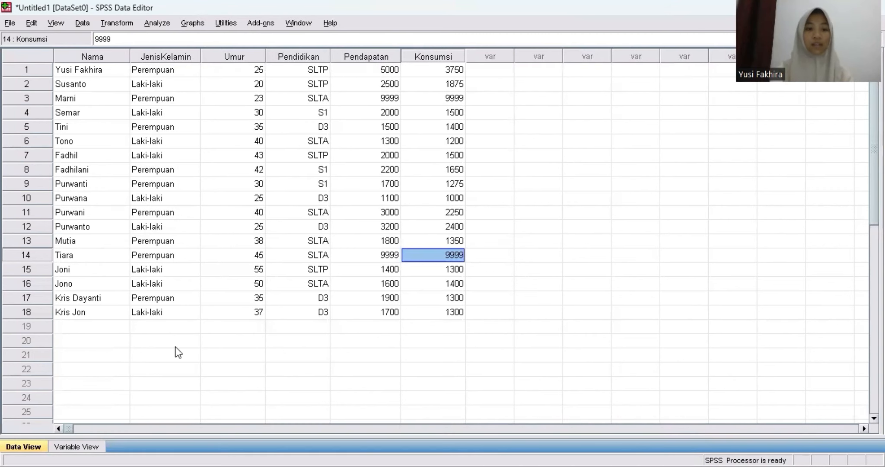
click(74, 447)
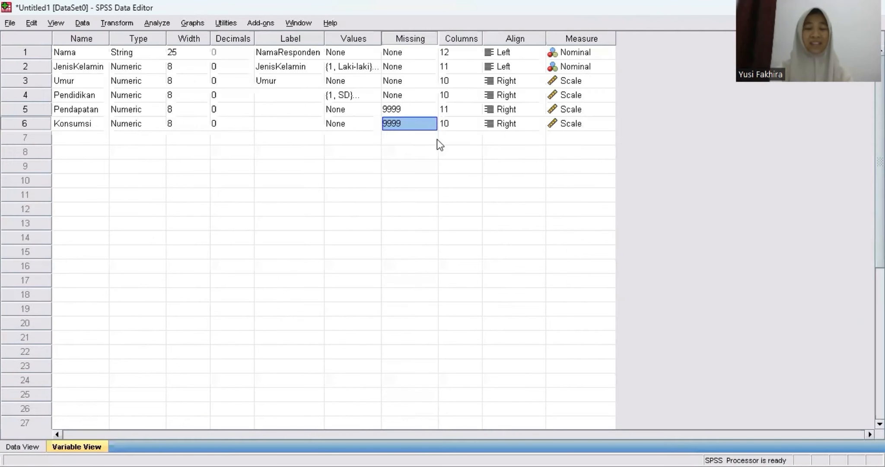
click(468, 52)
click(477, 49)
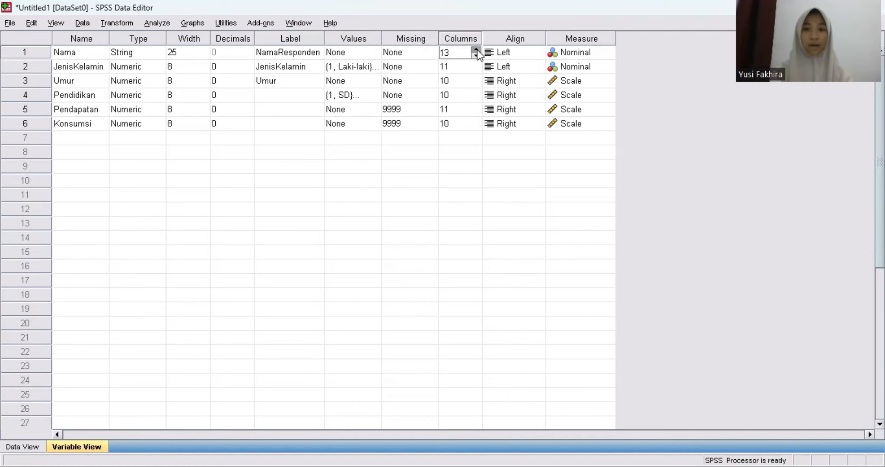
click(476, 49)
Set the alignment of the Nama and JenisKelamin variables to Center
click(522, 61)
click(530, 49)
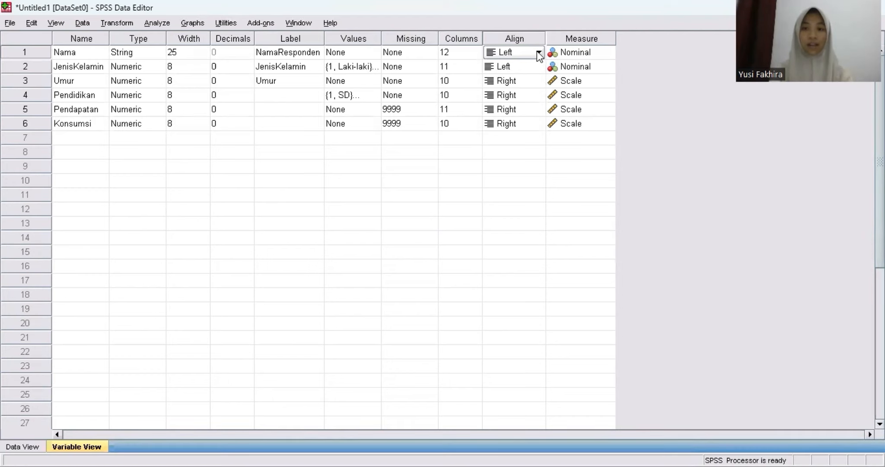
click(537, 52)
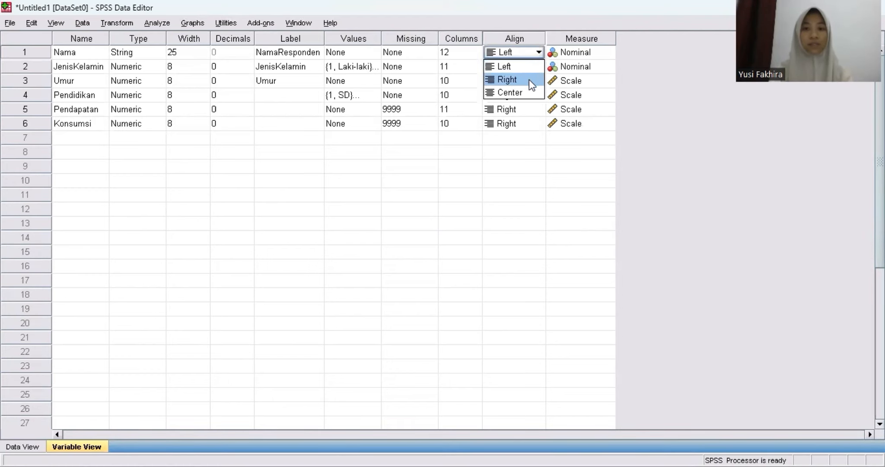
click(522, 92)
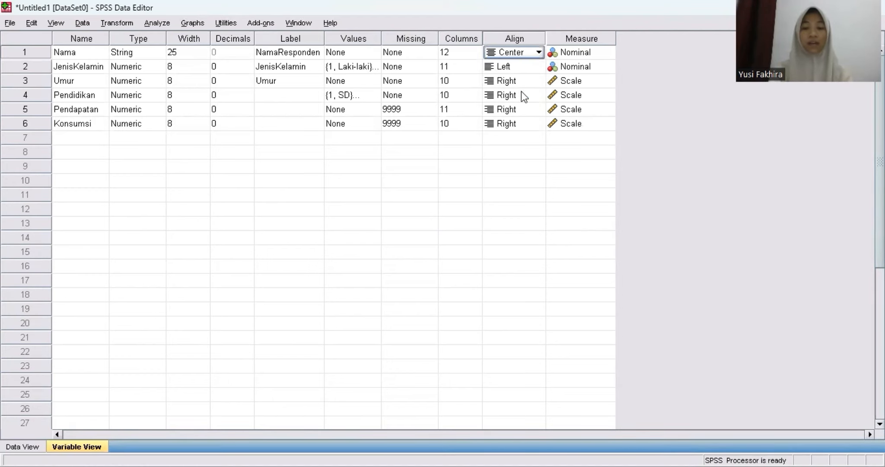
click(534, 66)
click(539, 66)
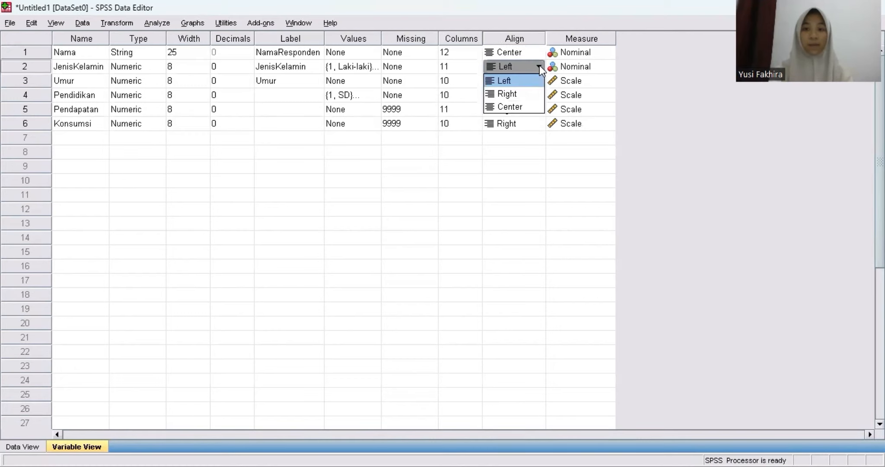
click(517, 106)
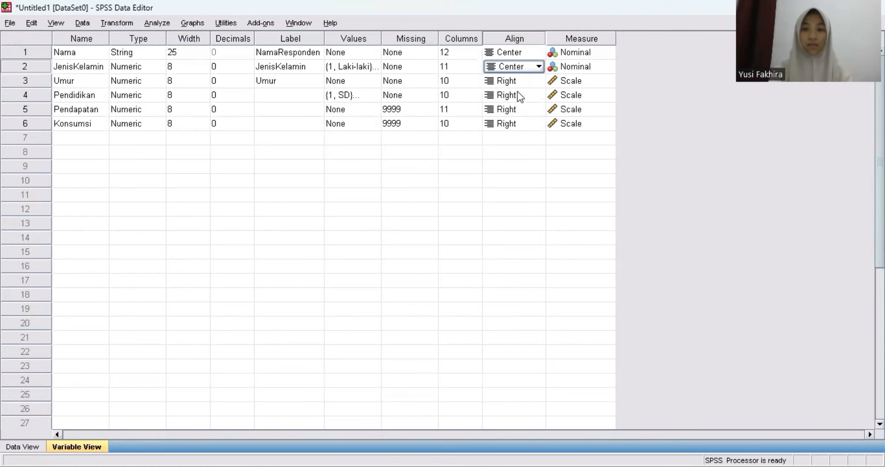
Set the alignment of the Umur and Pendidikan variables to Center
click(518, 83)
click(538, 81)
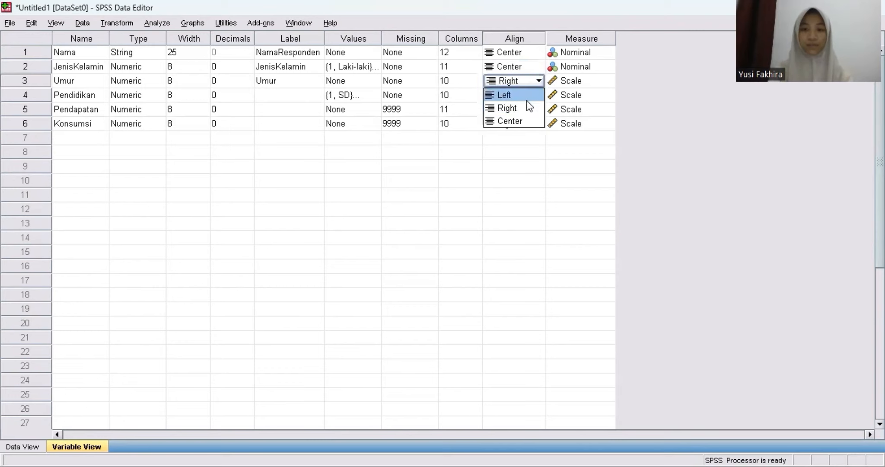
click(520, 119)
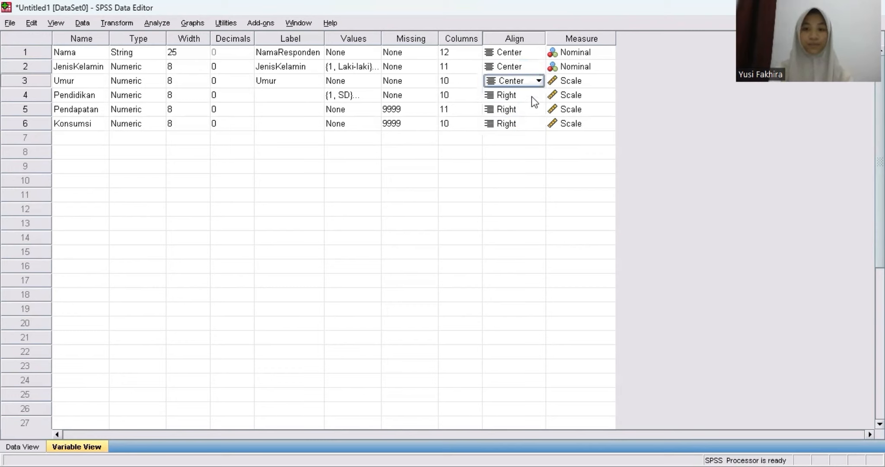
click(531, 96)
click(539, 95)
click(522, 135)
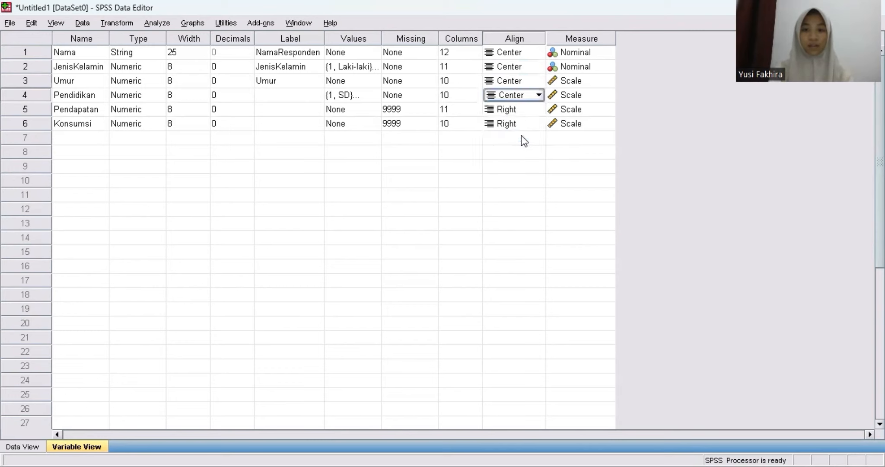
Set the alignment of the Konsumsi and Pendapatan variables to Center, and check the alignment in the respondent data
click(521, 137)
click(528, 121)
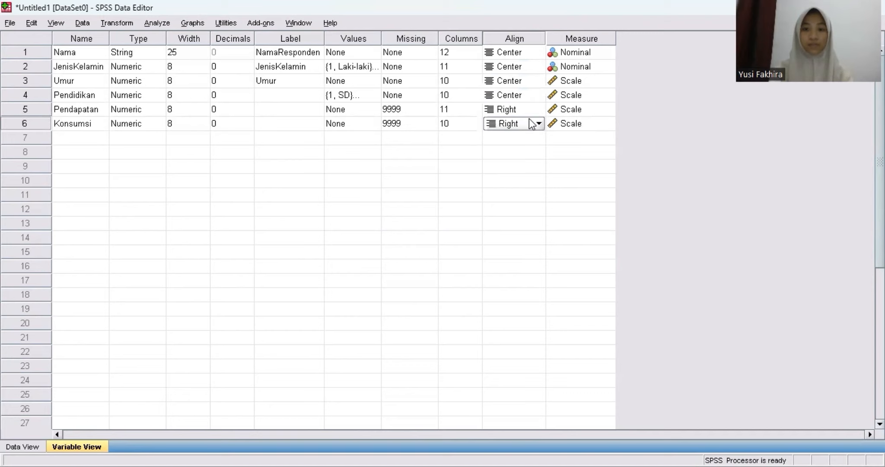
click(538, 124)
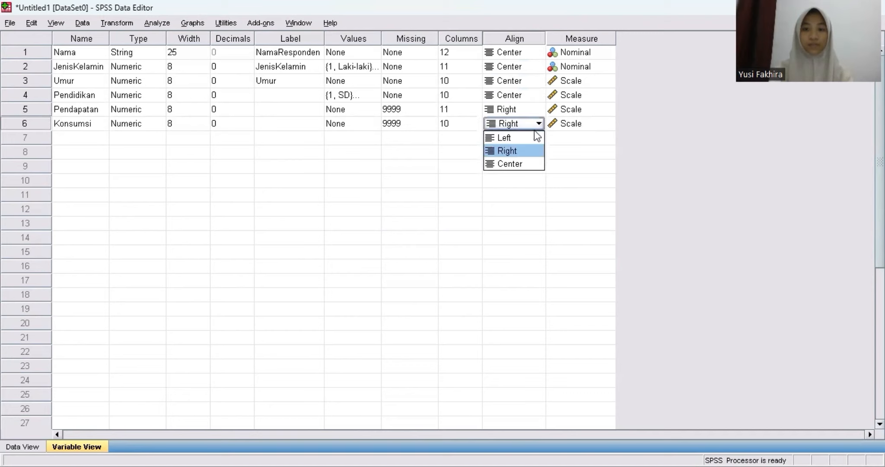
click(513, 160)
click(525, 108)
click(539, 109)
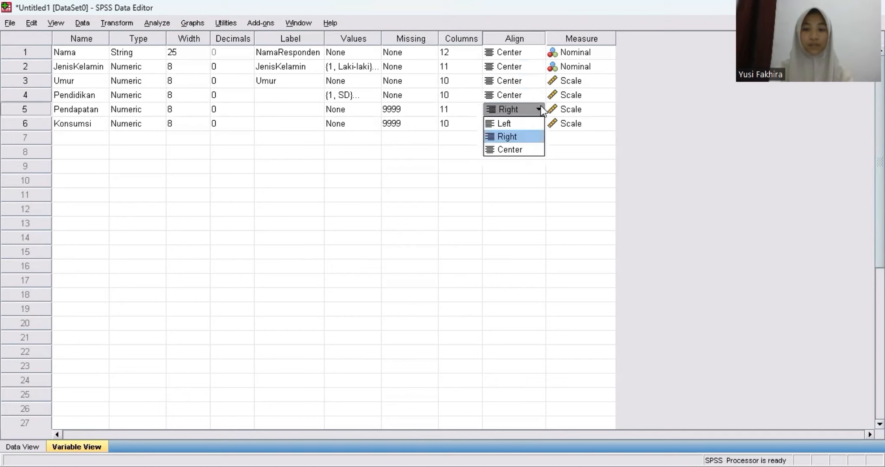
click(515, 149)
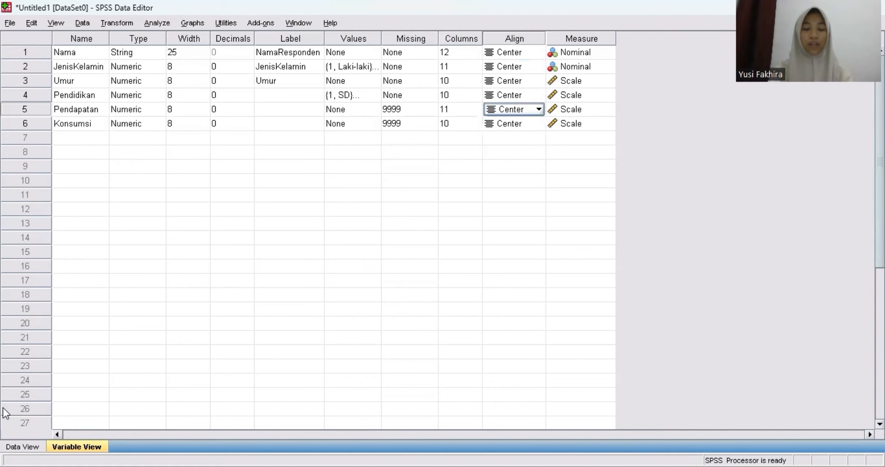
click(18, 446)
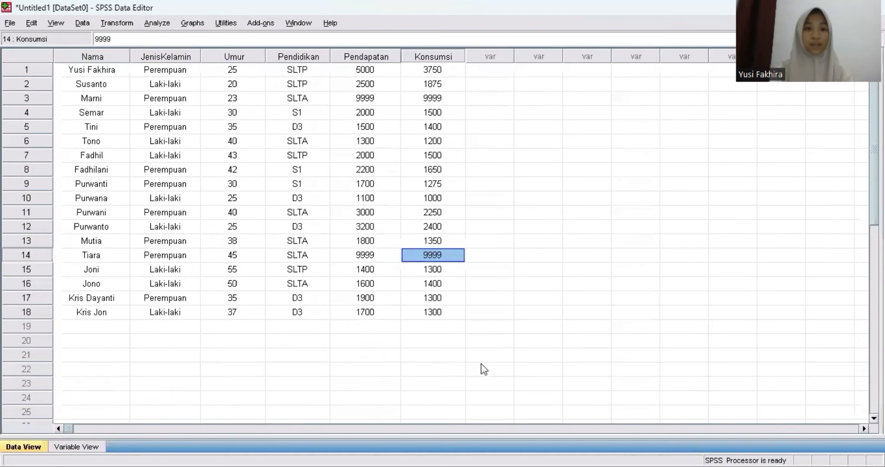
click(530, 341)
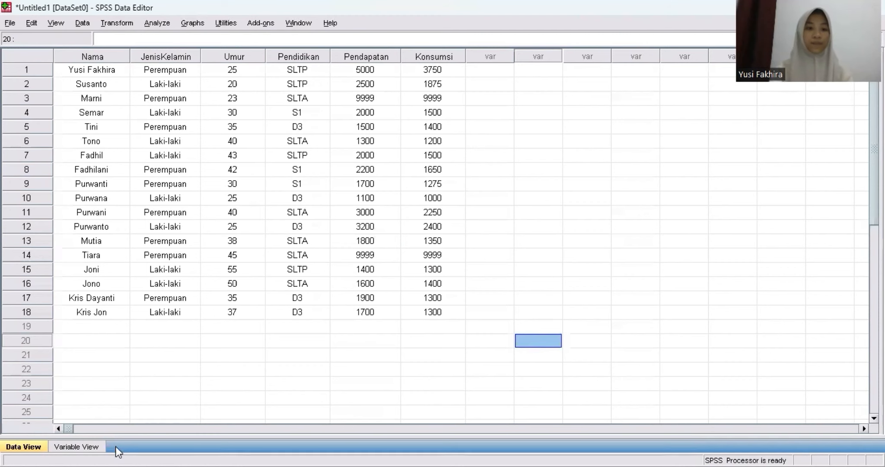
Return to the variable definitions and choose Nominal as the measurement level of the Nama variable
click(74, 446)
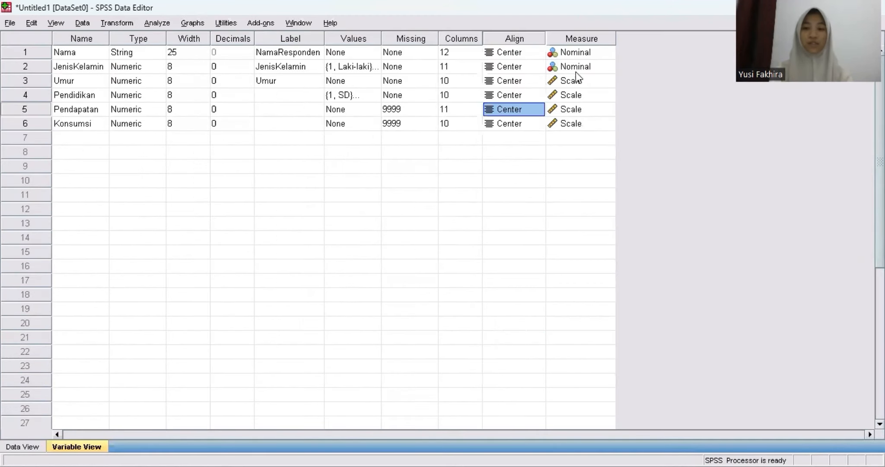
click(585, 50)
click(609, 52)
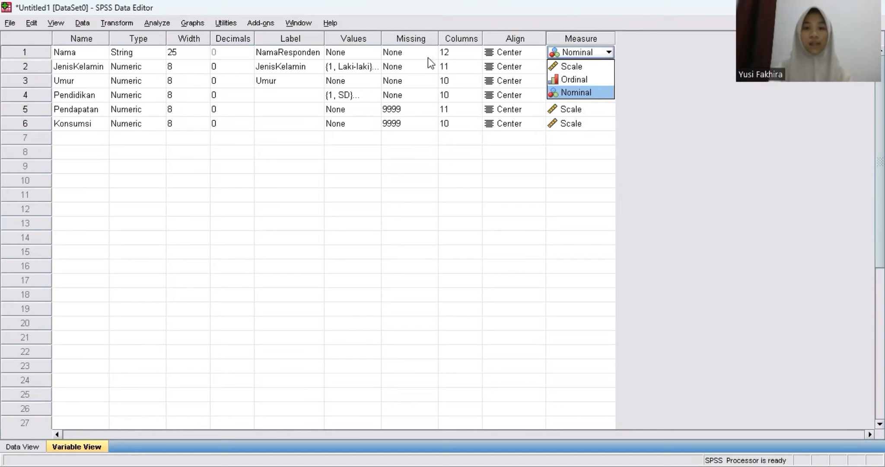
click(566, 91)
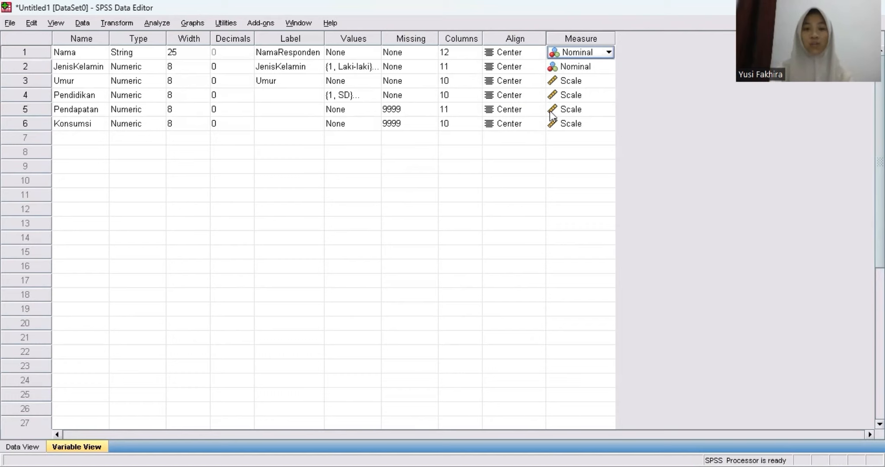
Review the available measurement levels for the Umur and JenisKelamin variables
click(579, 82)
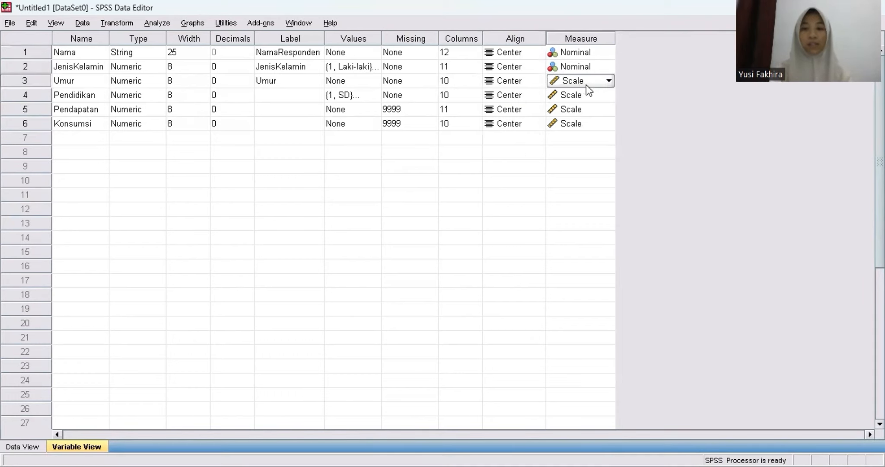
click(608, 82)
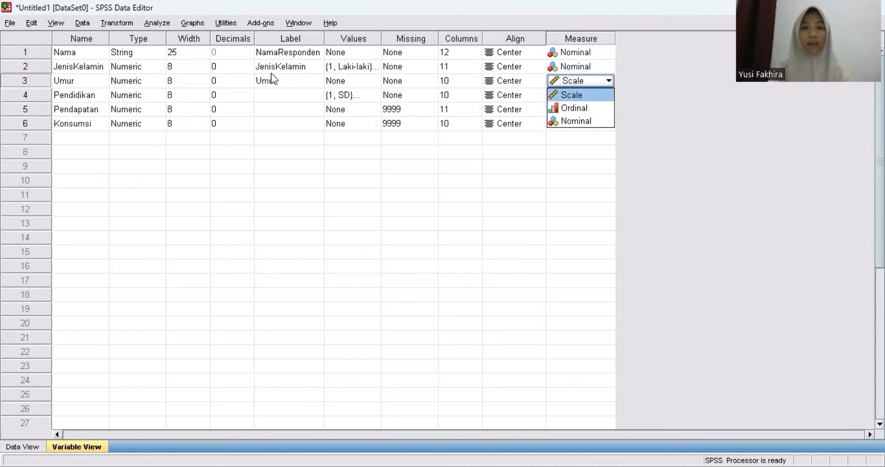
click(565, 66)
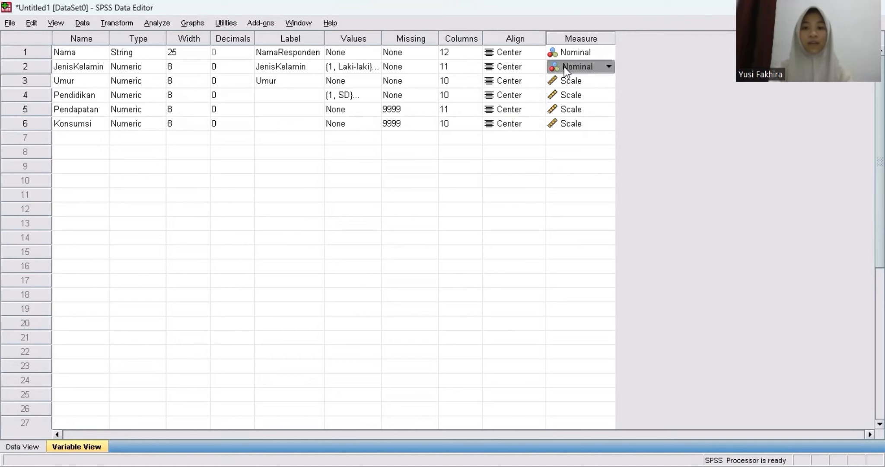
click(609, 66)
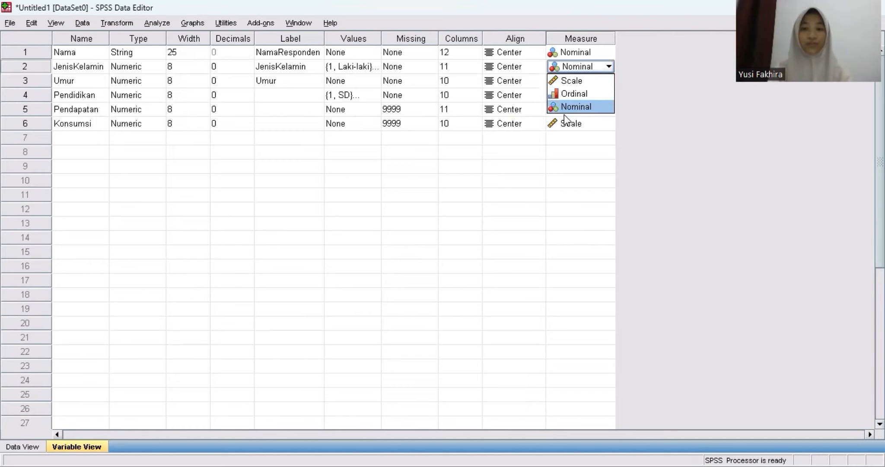
click(581, 68)
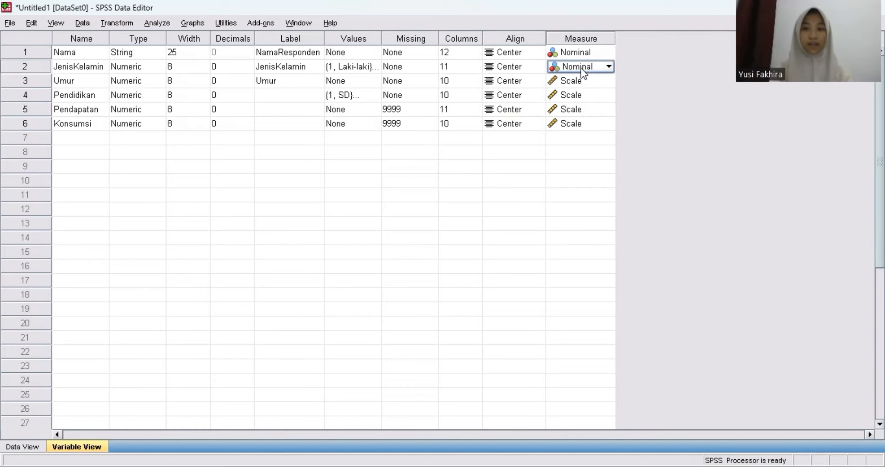
Return to the respondent data and set up a Descriptives analysis with Pendidikan, Pendapatan and Konsumsi as its variables
click(8, 448)
click(493, 266)
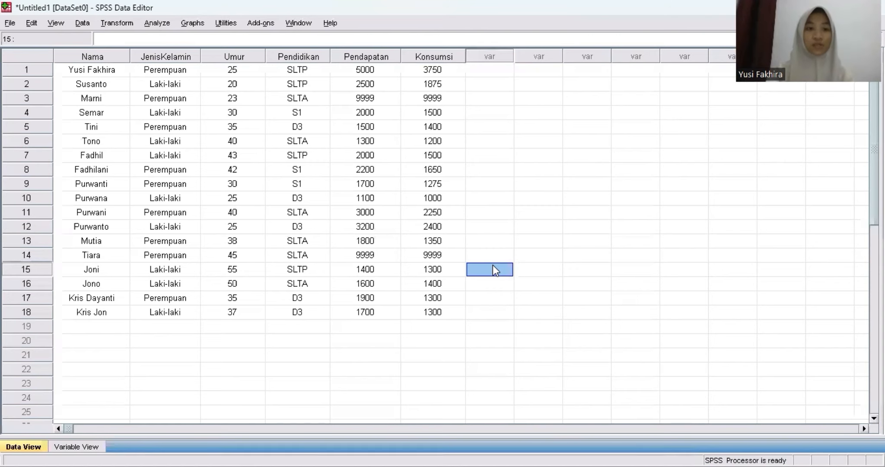
click(158, 23)
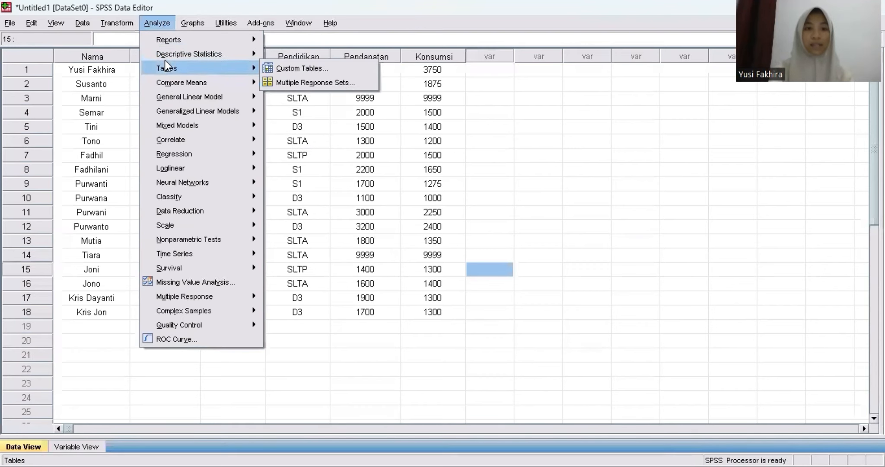
mouse_move(209, 60)
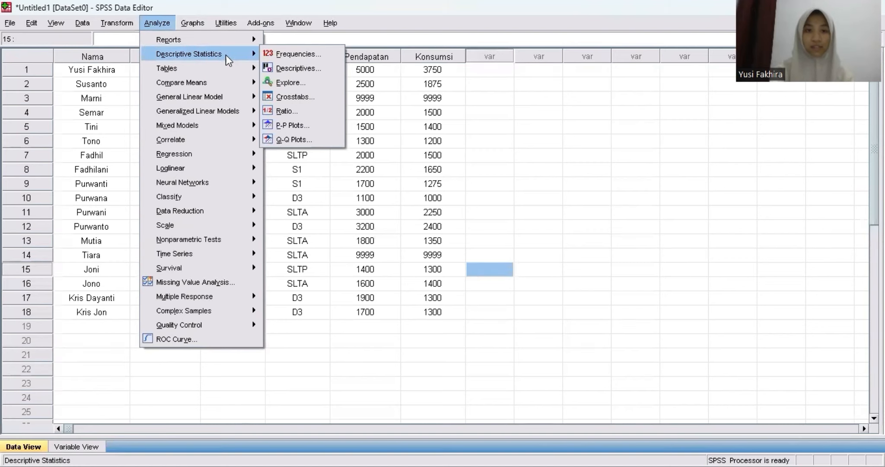
click(280, 69)
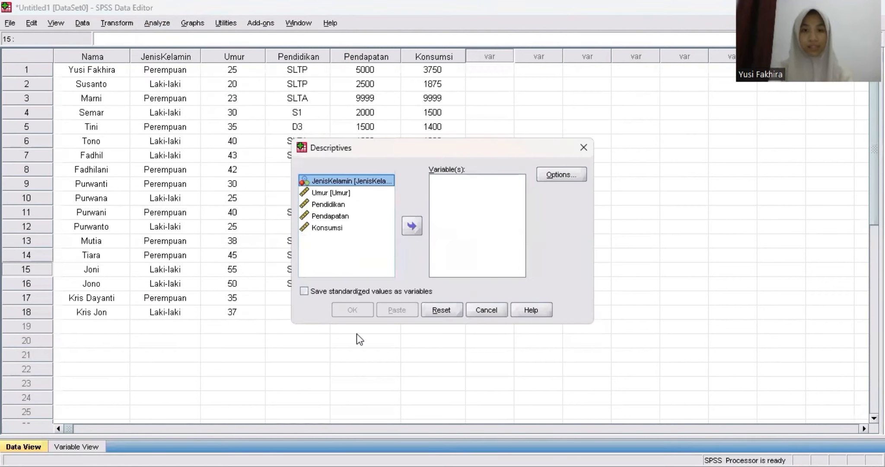
click(326, 204)
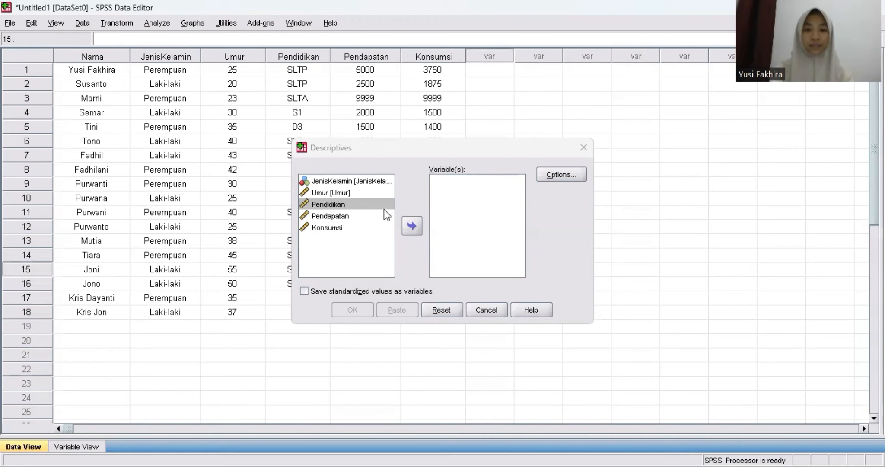
click(411, 225)
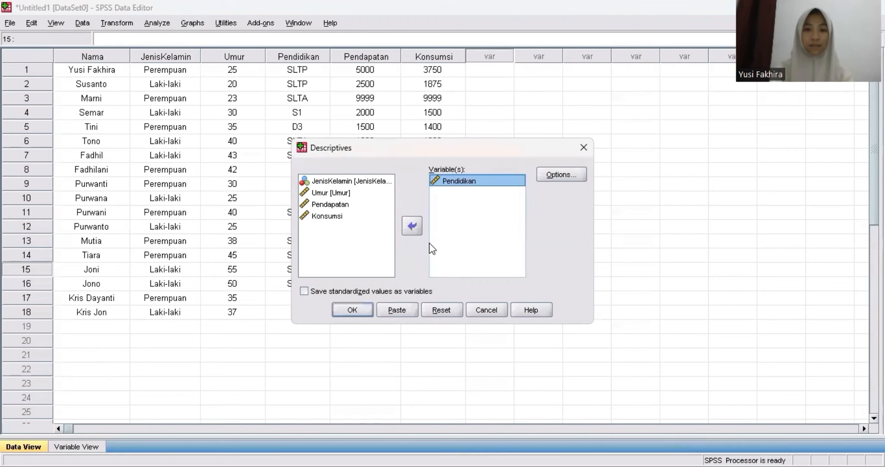
click(327, 202)
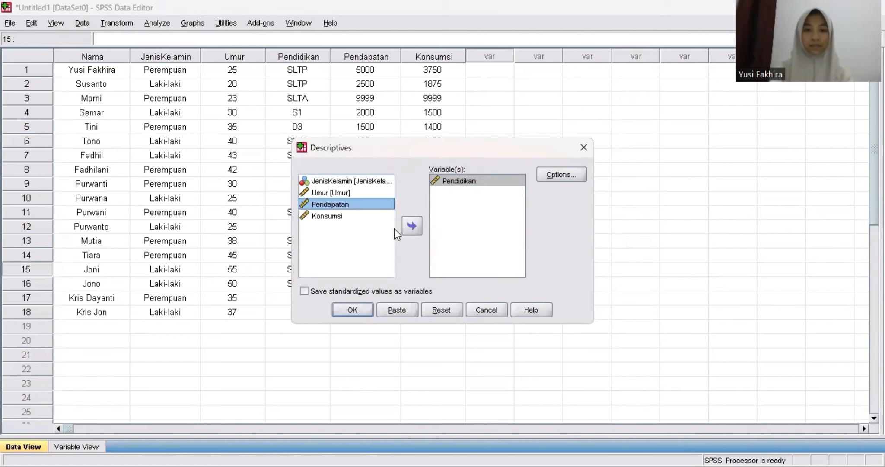
click(414, 225)
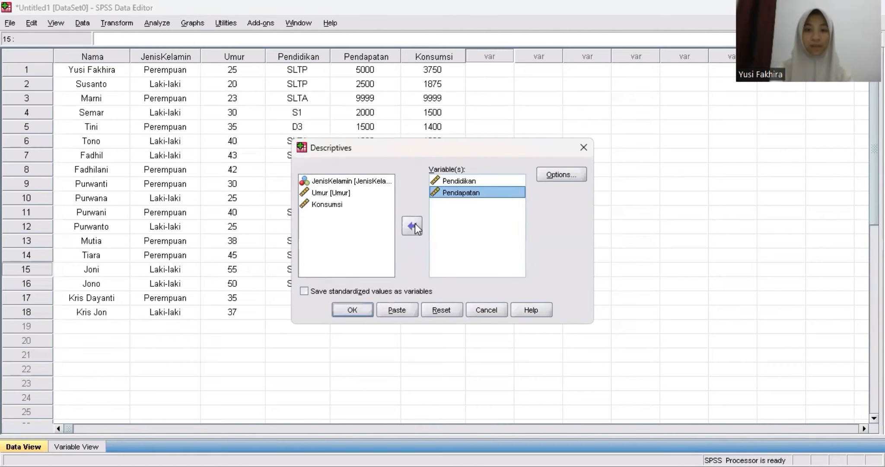
click(328, 206)
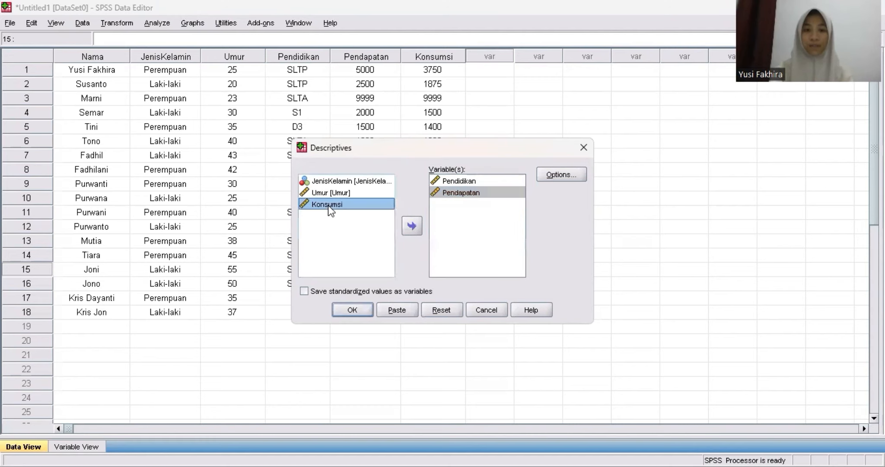
click(412, 225)
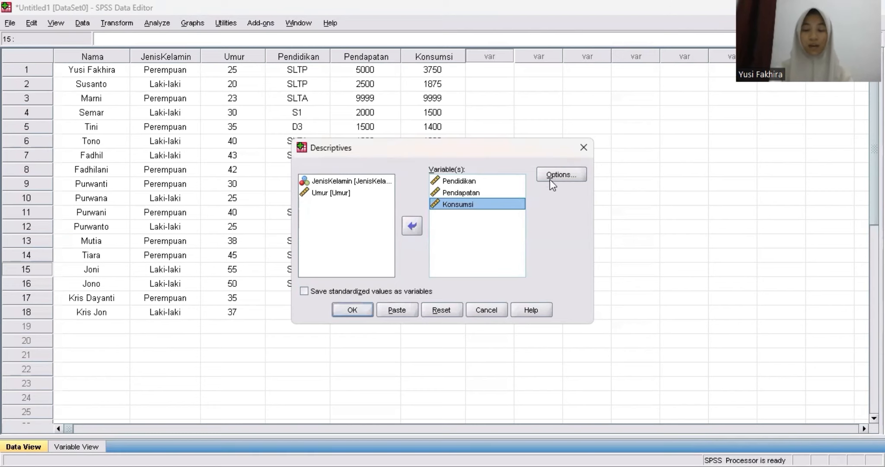
Add Sum, Variance, Range, Kurtosis and Skewness to the requested statistics and run the Descriptives analysis
click(557, 172)
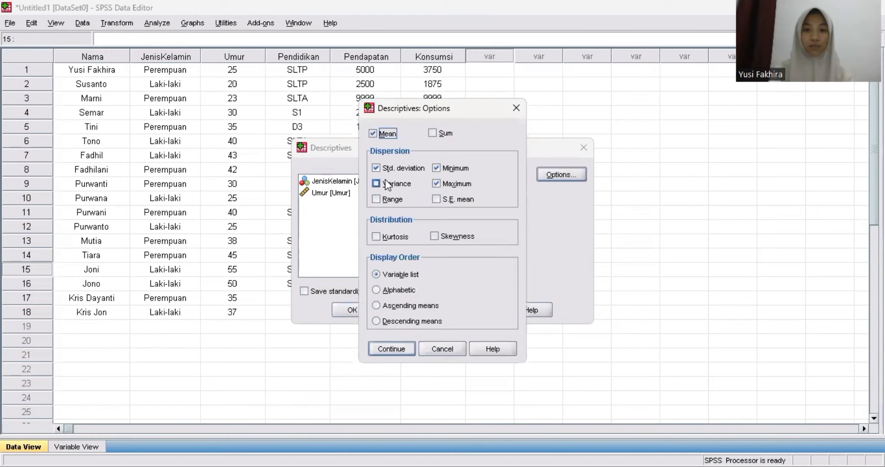
click(434, 134)
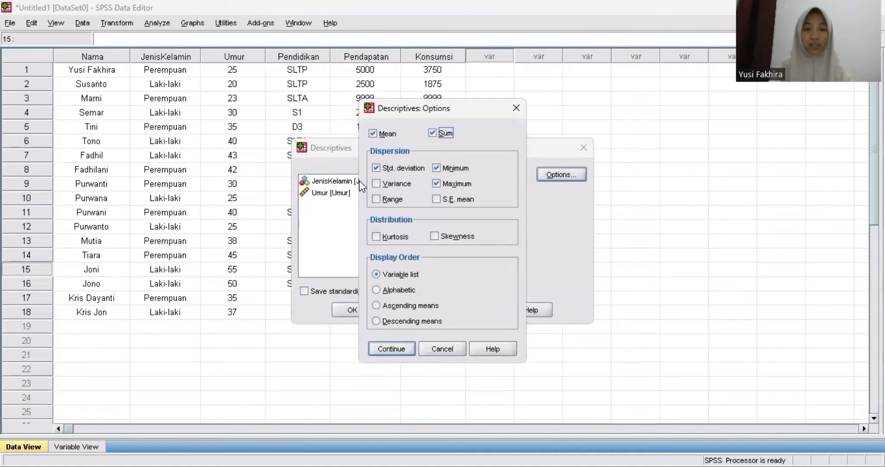
click(374, 183)
click(375, 201)
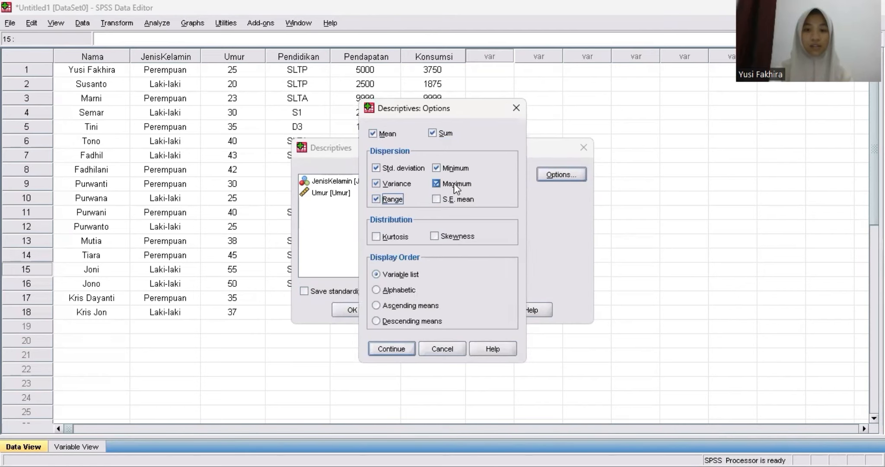
click(375, 237)
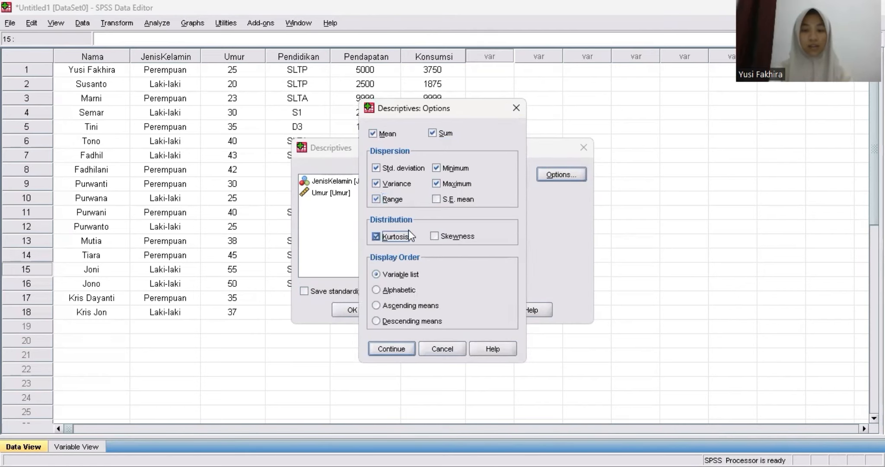
click(434, 235)
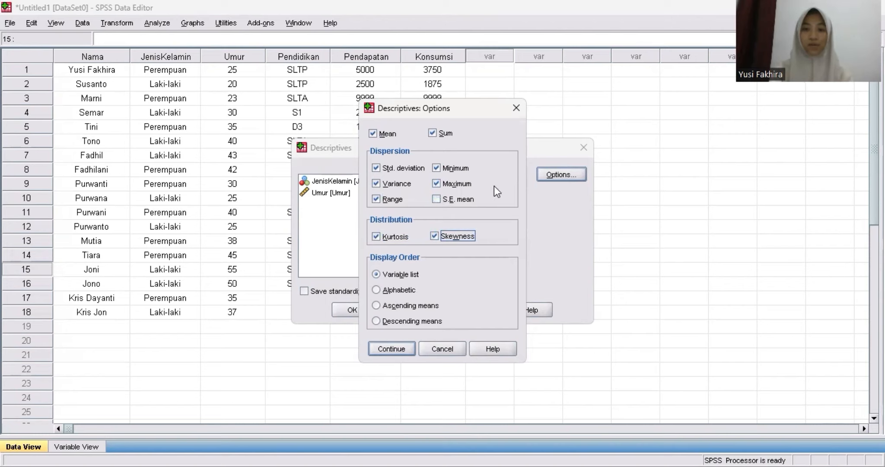
click(381, 350)
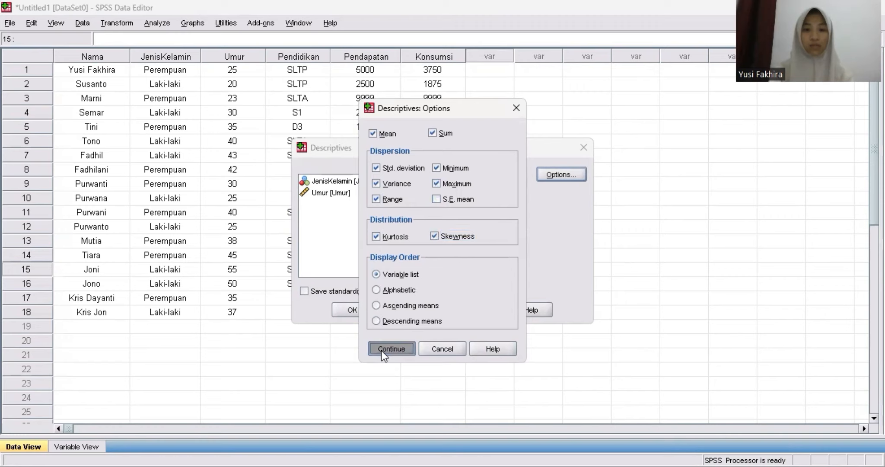
click(347, 311)
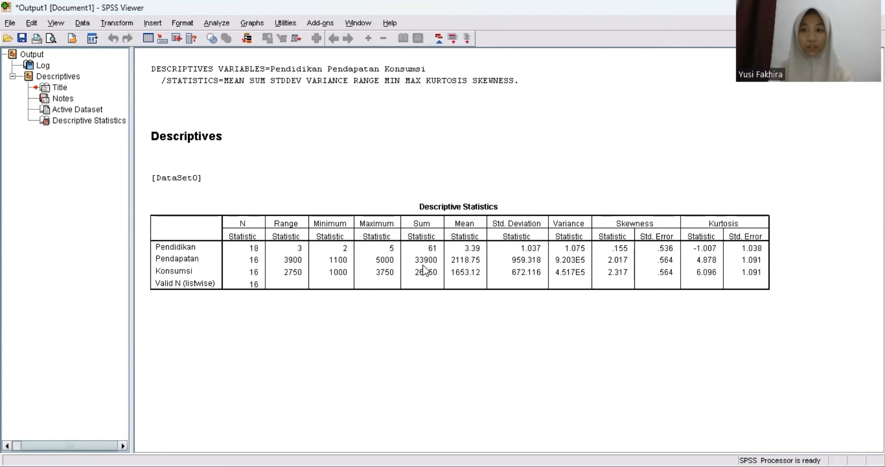
Start exporting the descriptive statistics output as a PDF and include all visible objects
click(9, 25)
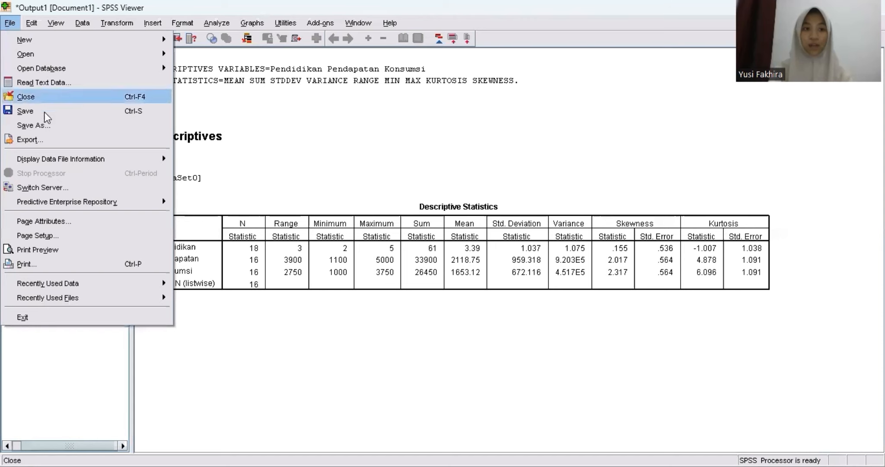
click(52, 141)
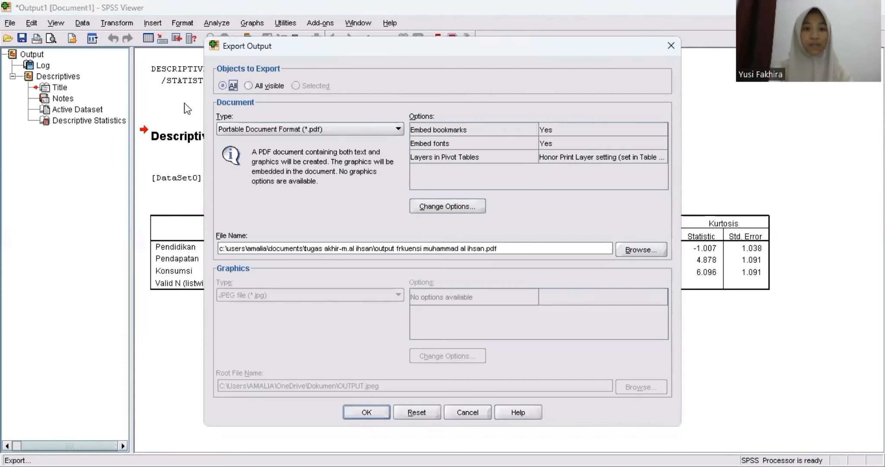
click(248, 88)
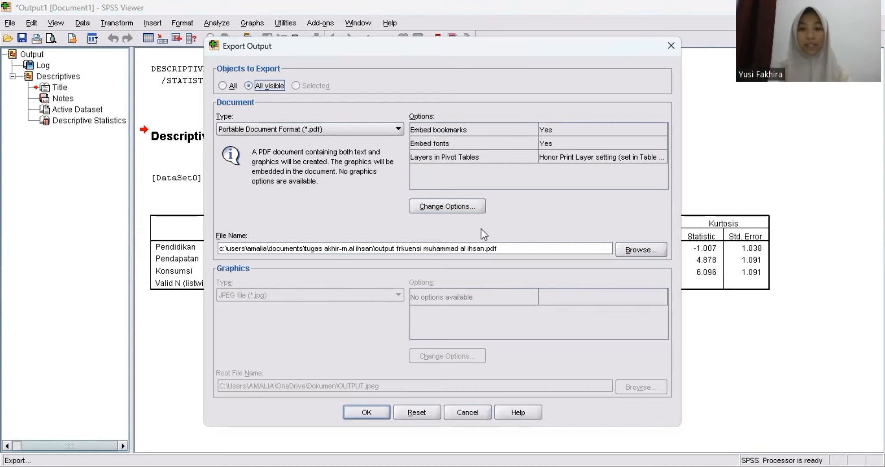
Browse for the PDF's save location and choose the Arduino folder inside Dokumen
click(637, 252)
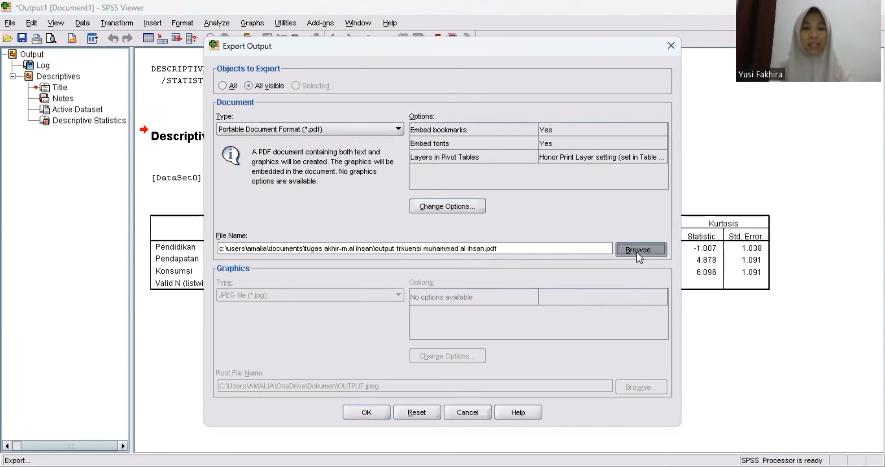
scroll(371, 237, down, 3)
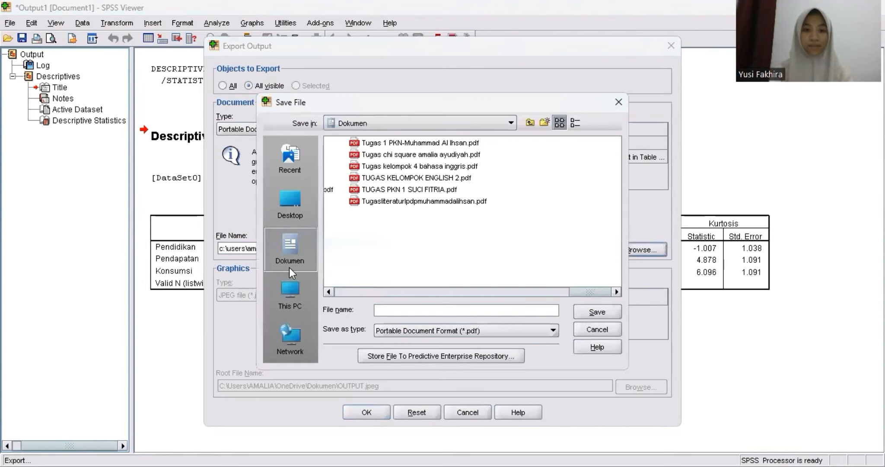
click(289, 287)
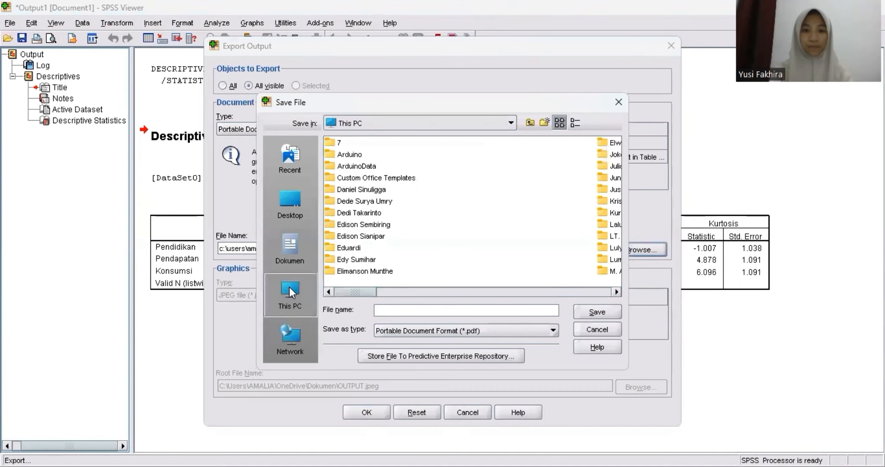
click(285, 257)
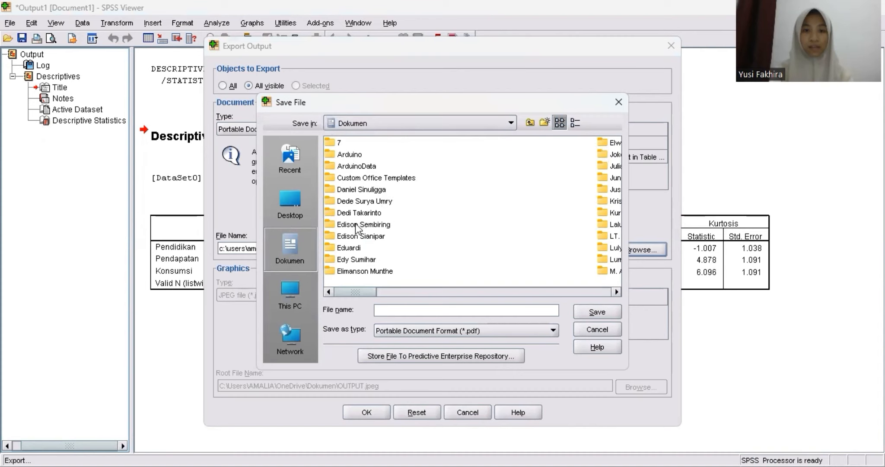
scroll(479, 229, down, 10)
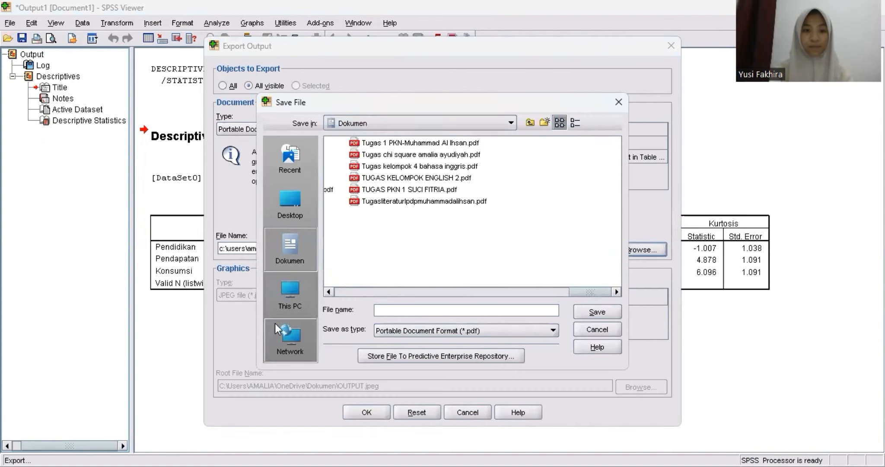
click(285, 298)
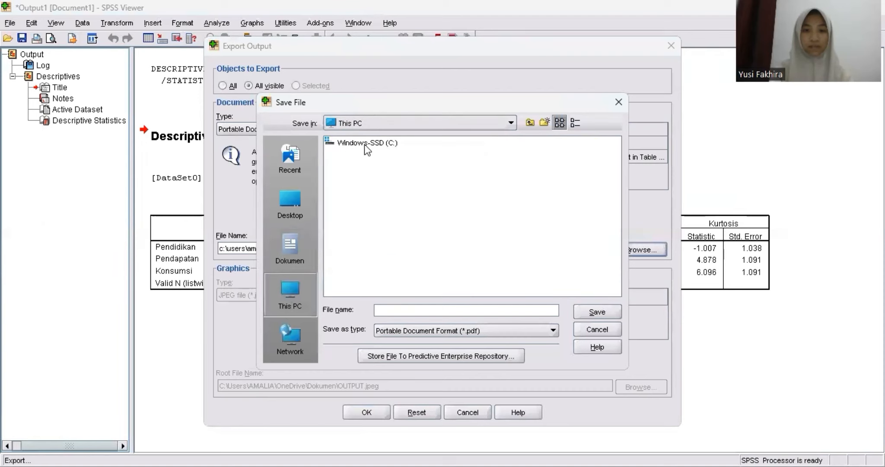
click(367, 142)
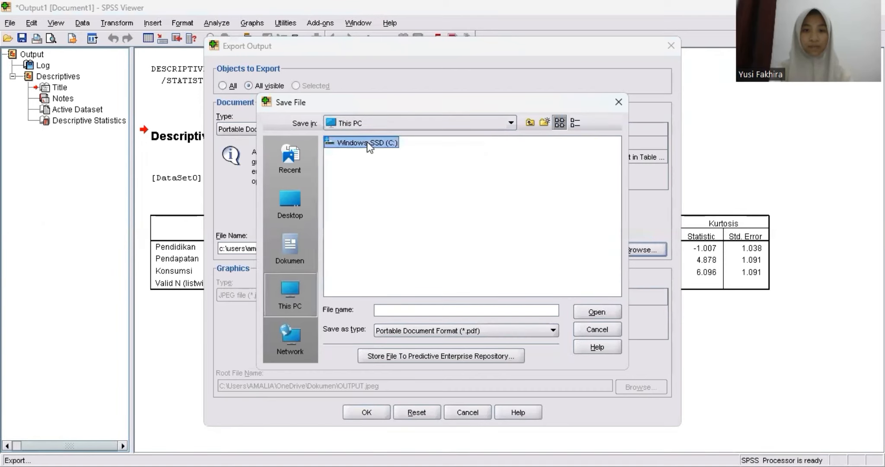
double_click(367, 142)
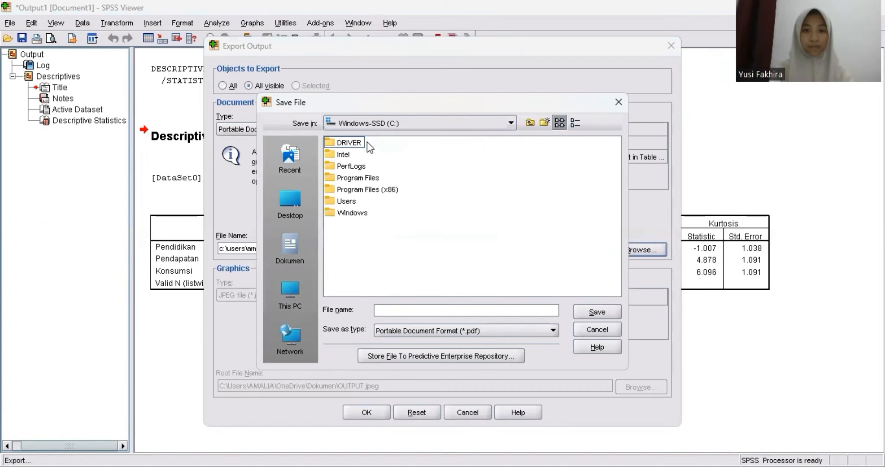
click(286, 292)
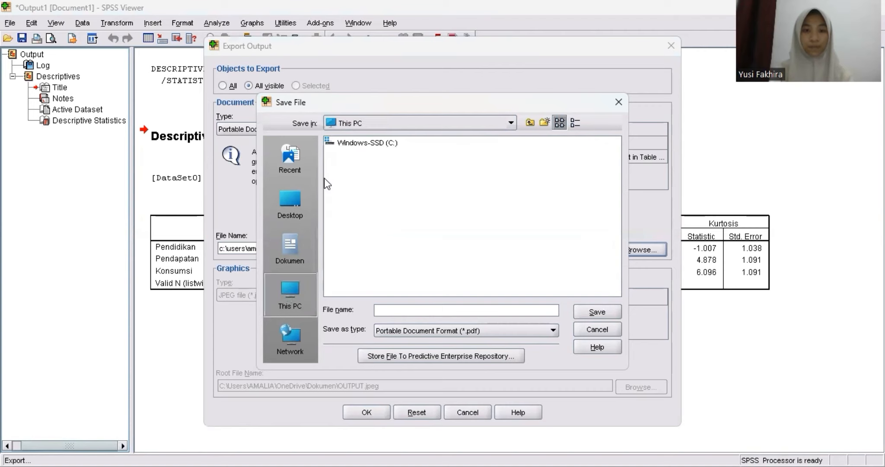
click(287, 249)
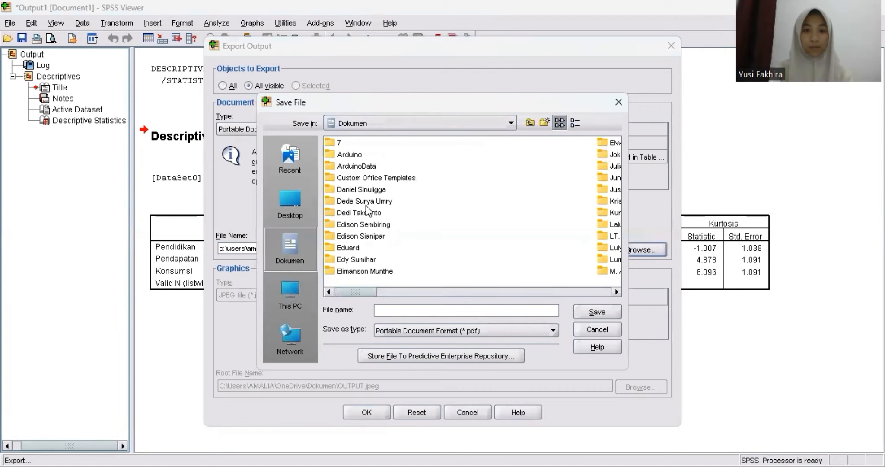
double_click(358, 156)
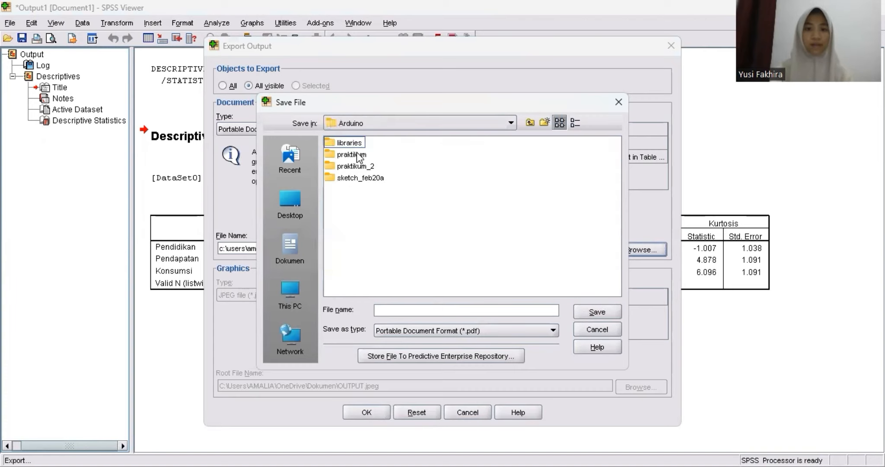
Name the PDF "Output Deskriptif" followed by the presenter's full name, and export the output
click(467, 313)
text(Out)
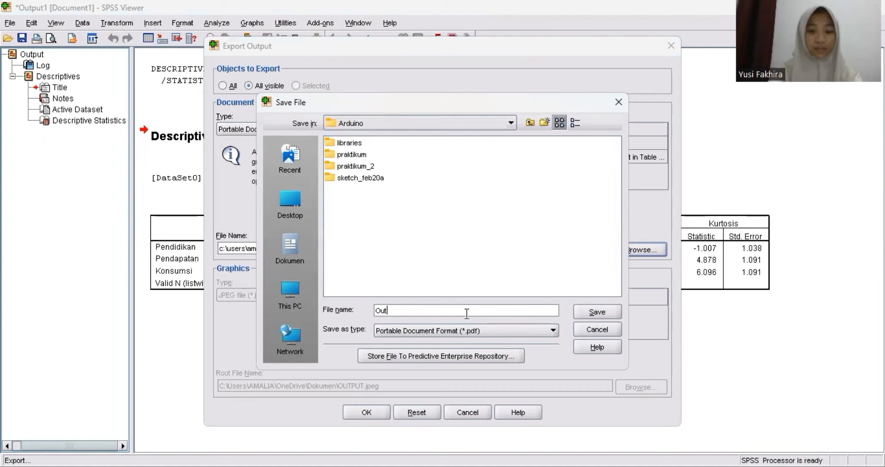
text(pu)
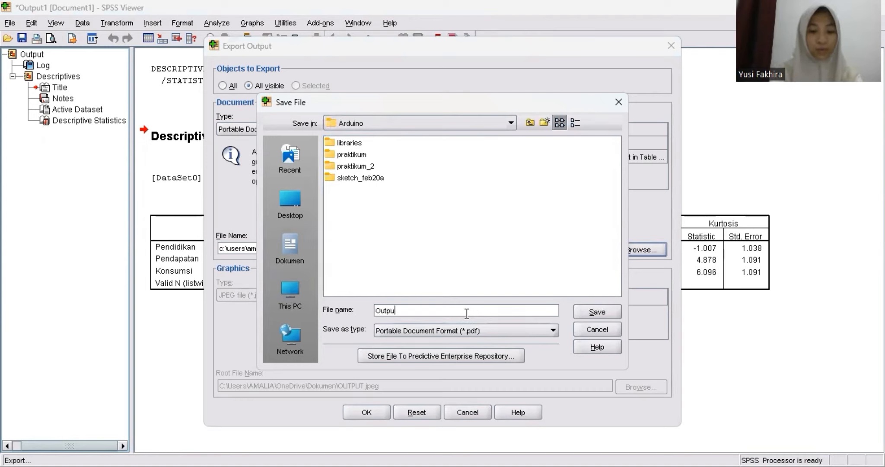
text(t Deskr)
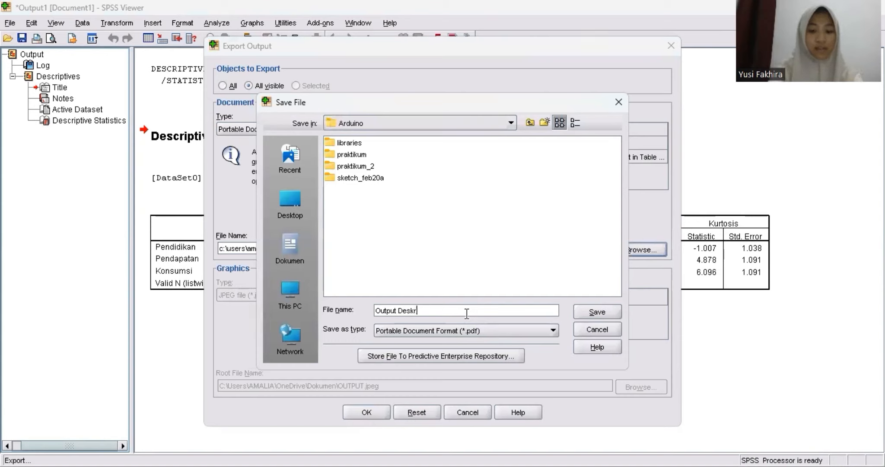
text(iptif)
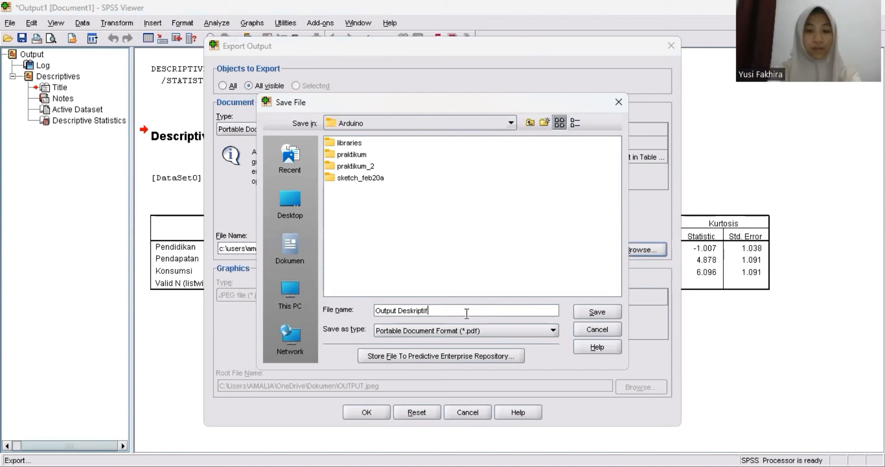
text( Yusi )
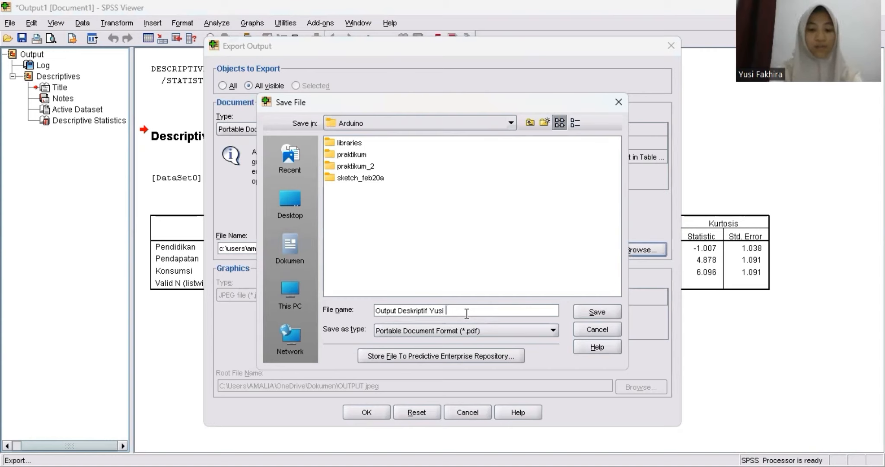
text(FAKHIR)
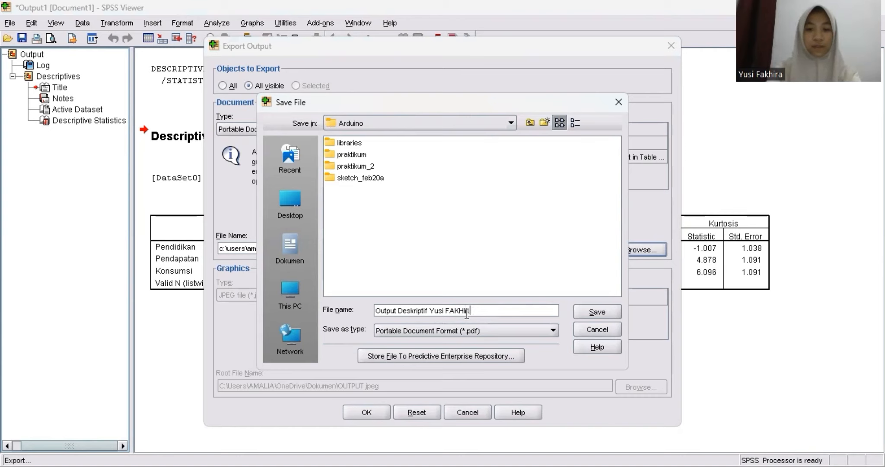
key(BackSpace)
key(BackSpace)
key(BackSpace)
key(BackSpace)
key(BackSpace)
key(BackSpace)
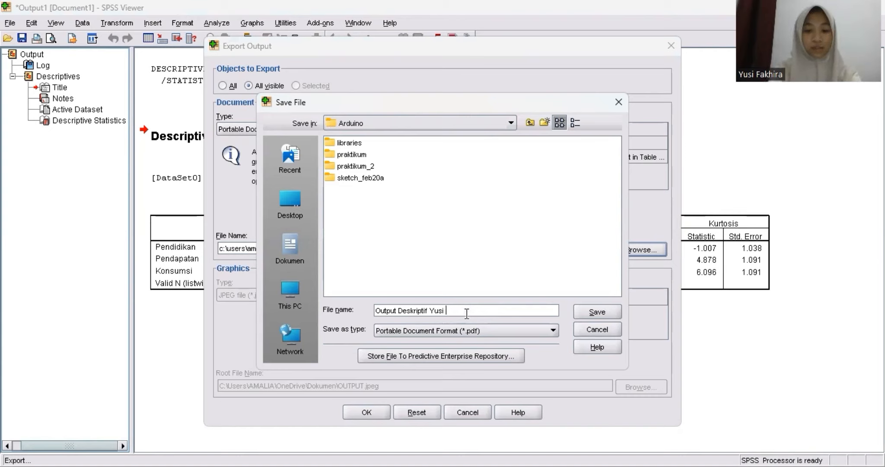
text(Fak)
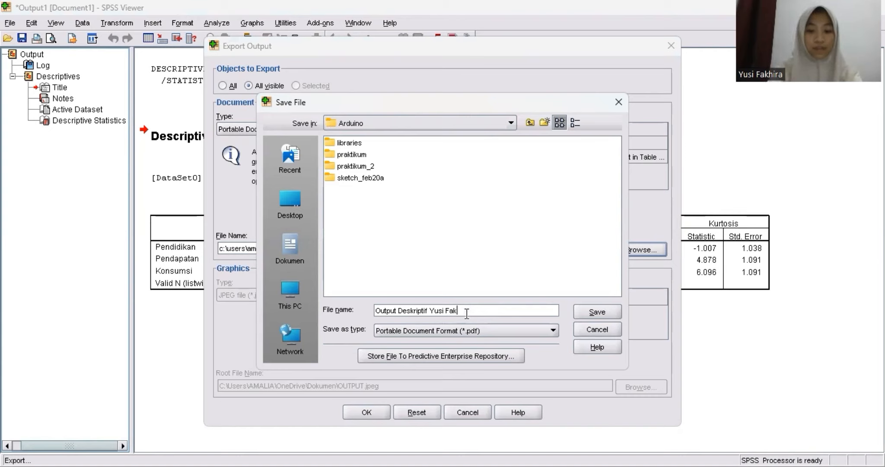
text(hira)
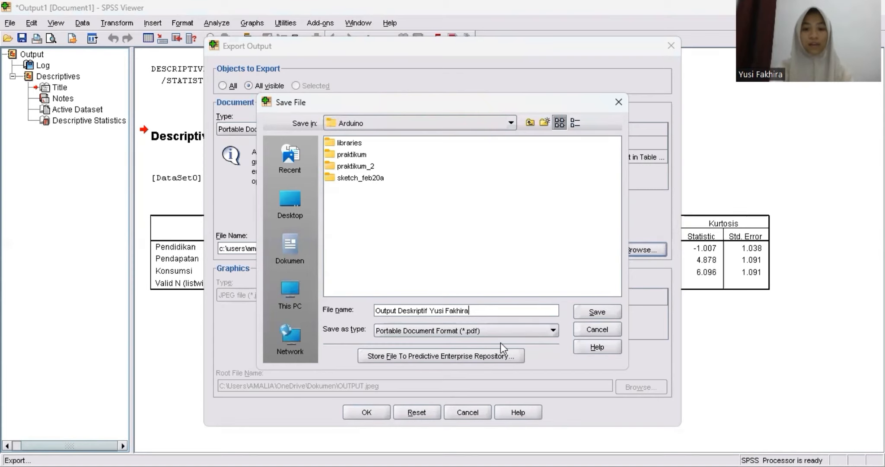
click(585, 312)
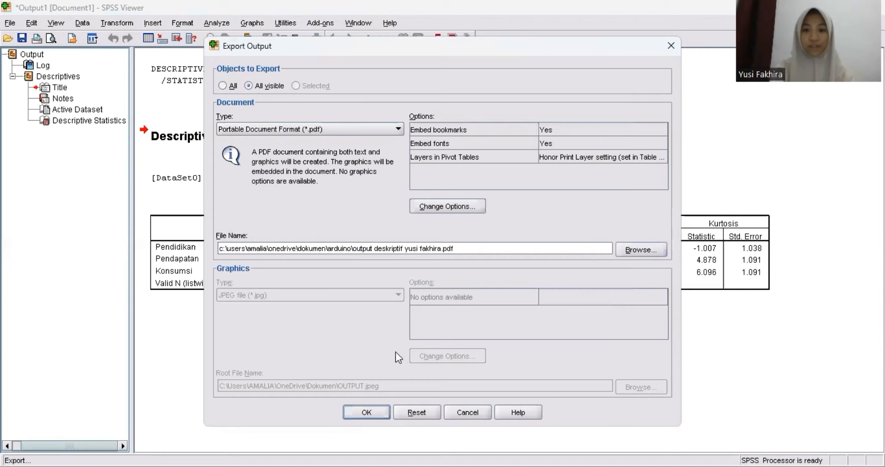
click(374, 414)
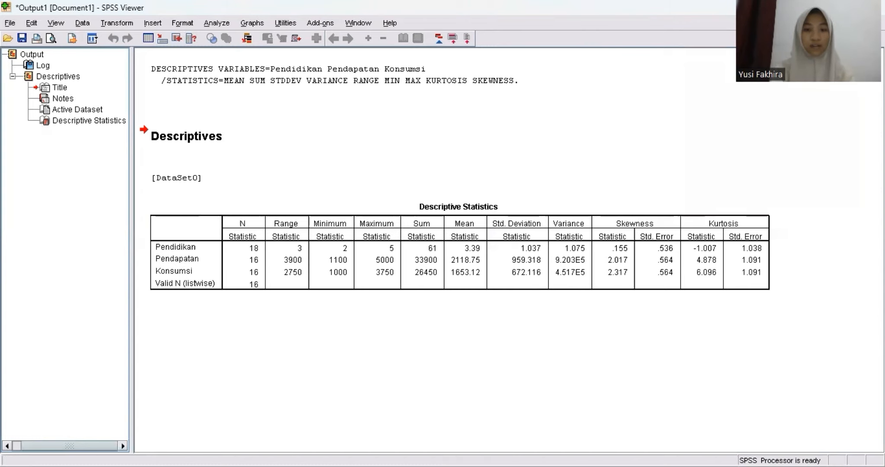
Return to the respondent data and start saving all data, with the Arduino folder in Dokumen as the location
click(810, 8)
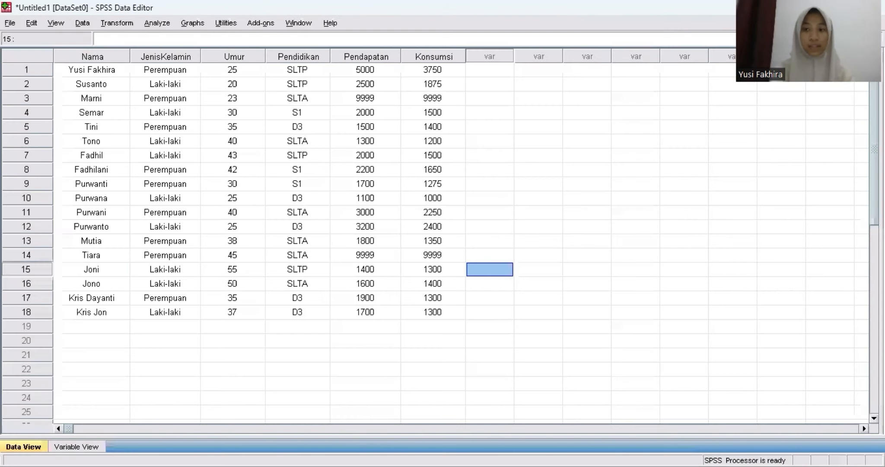
click(7, 24)
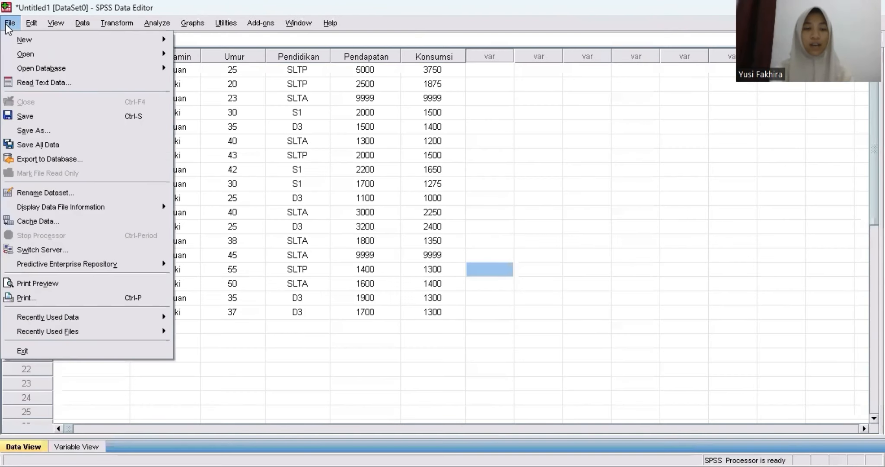
click(28, 147)
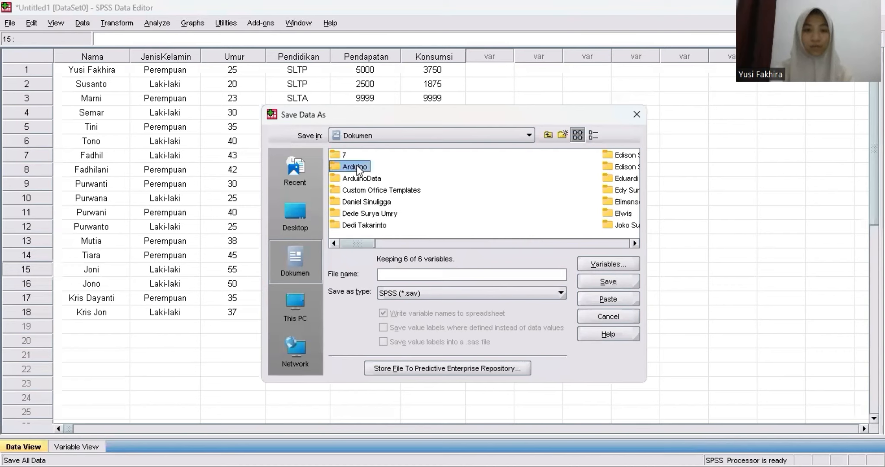
click(357, 166)
double_click(336, 168)
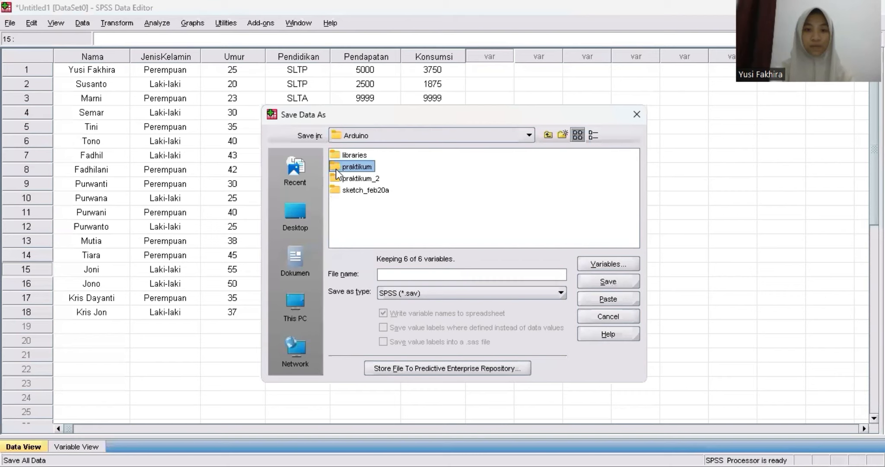
click(378, 216)
Save the dataset as "output deskriptif" in SPSS (*.sav) format and return to the descriptive statistics output
click(405, 272)
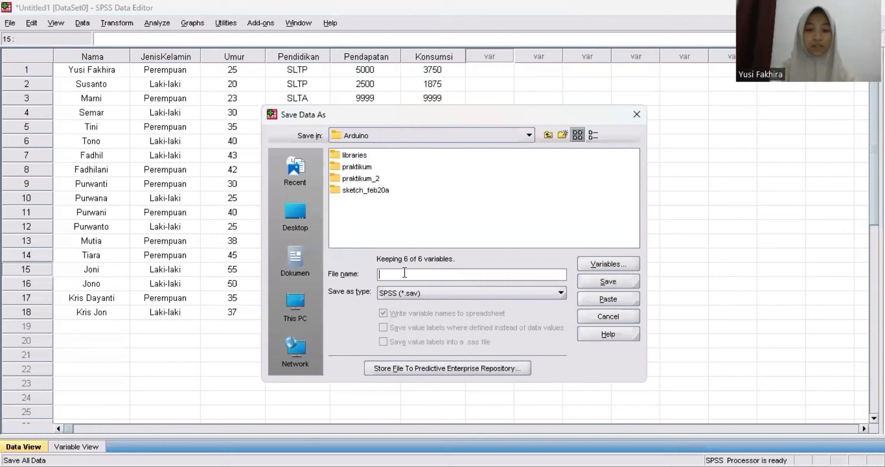
text(o)
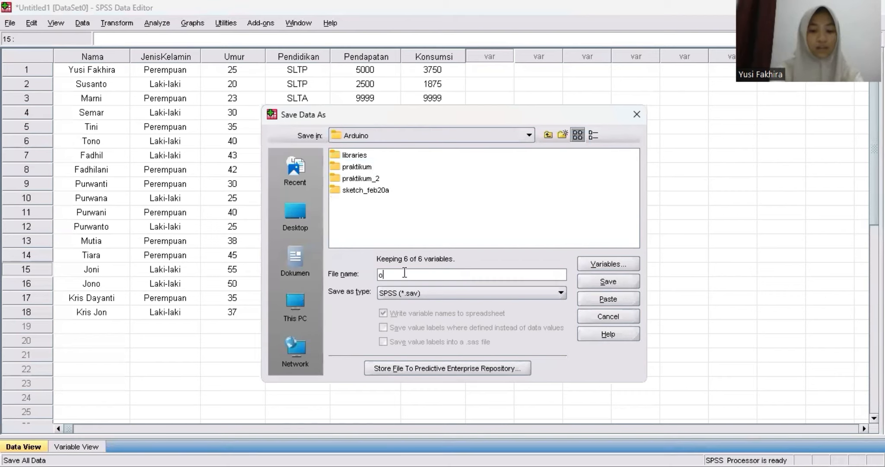
text(utput)
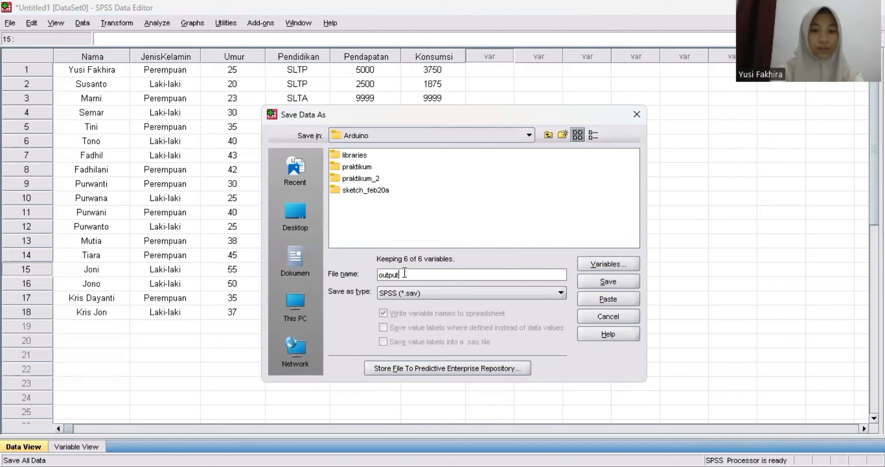
text( dss)
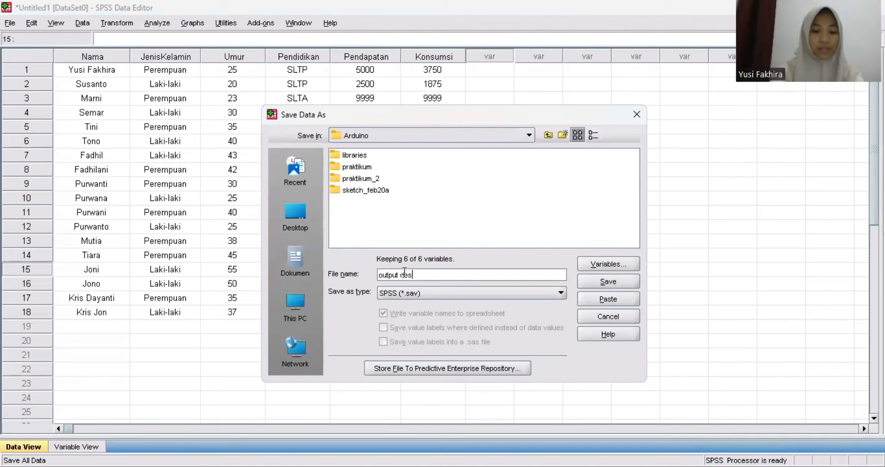
text(kriptif)
click(617, 285)
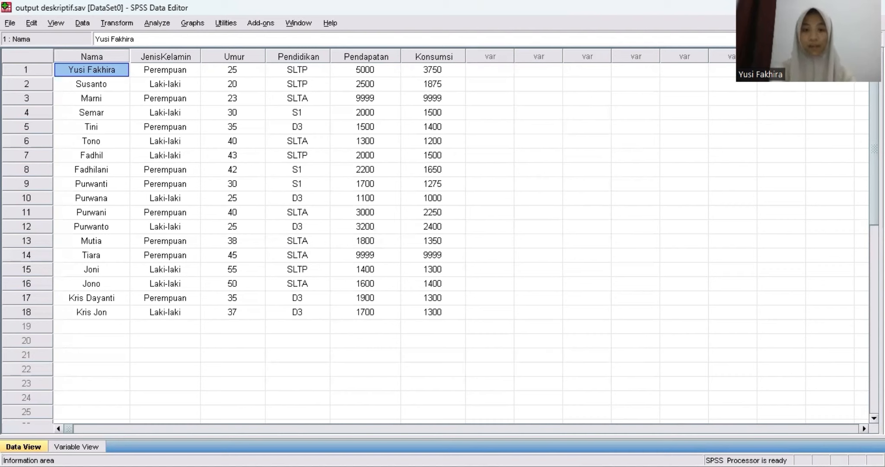
click(589, 405)
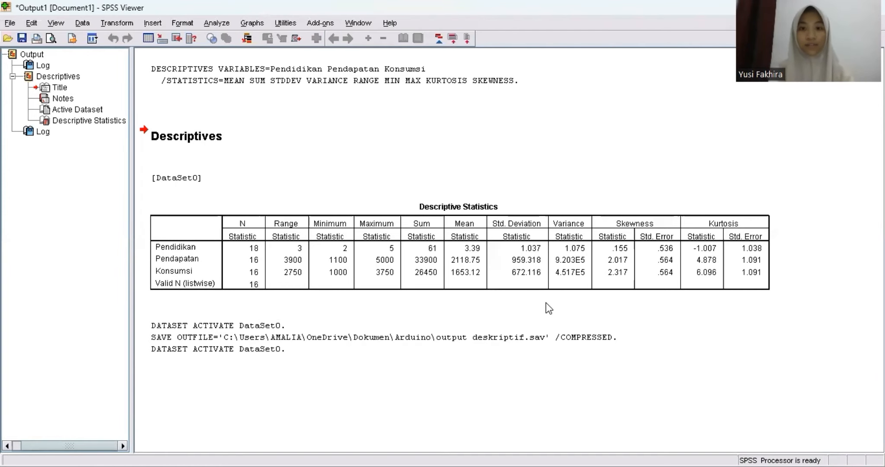